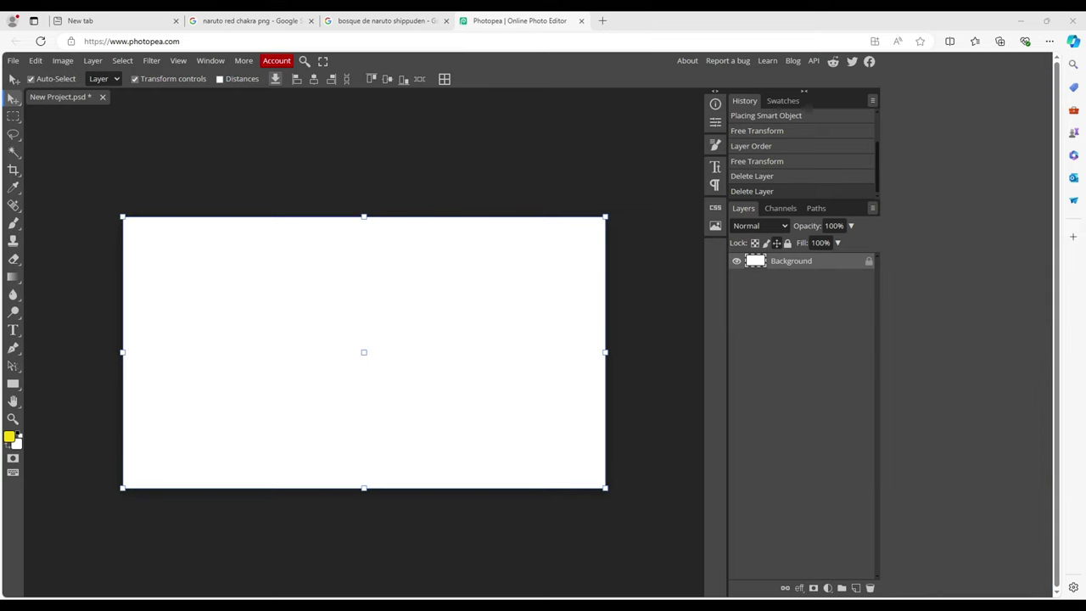
# Paste the Shikamaru PNG, scale it to about 108.68% and shift it slightly left and down
pyautogui.hotkey('ctrl', 'v')
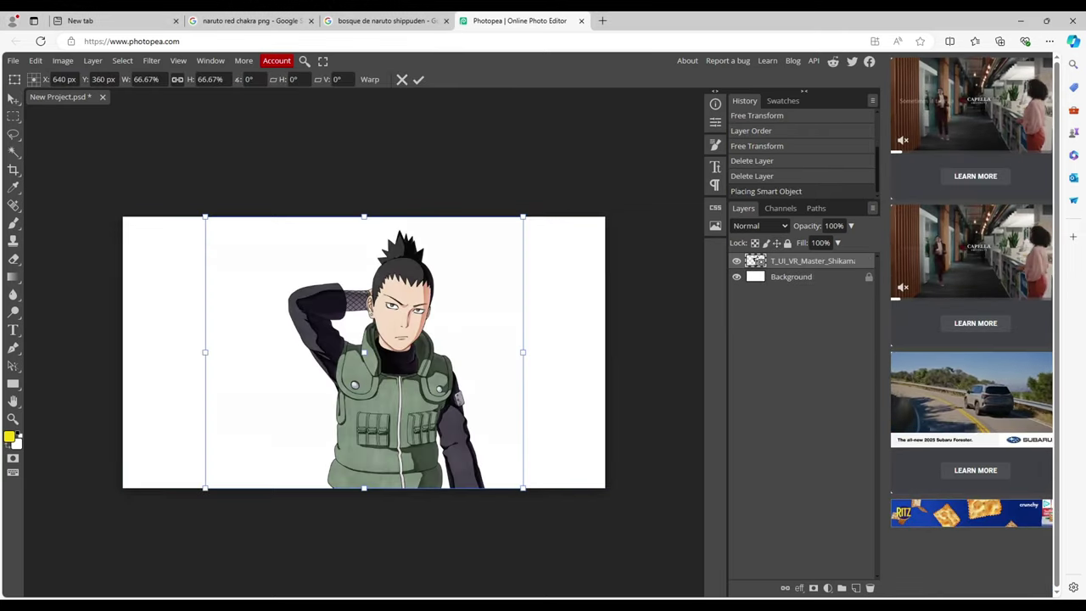
pyautogui.moveTo(524, 353); pyautogui.dragTo(710, 333)
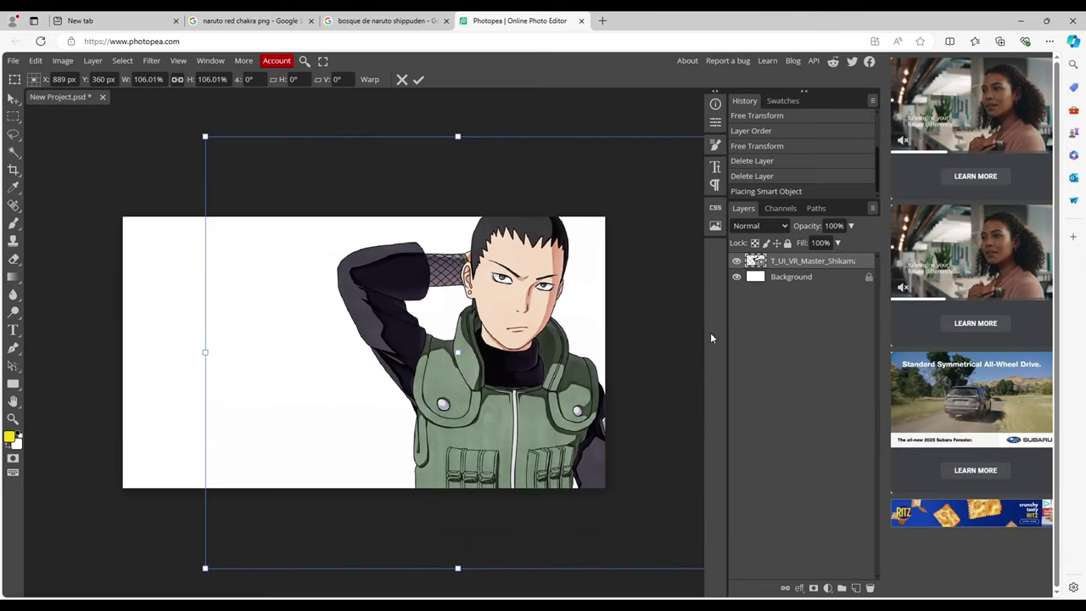
pyautogui.moveTo(523, 392); pyautogui.dragTo(443, 389)
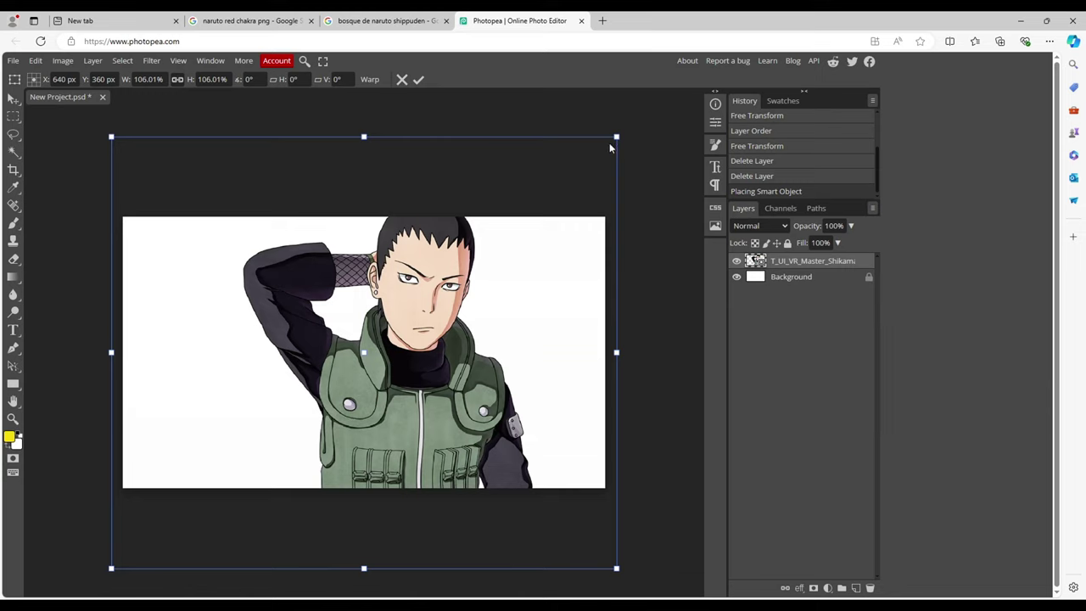
pyautogui.moveTo(616, 136); pyautogui.dragTo(628, 125)
pyautogui.moveTo(531, 308)
pyautogui.mouseDown()
pyautogui.moveTo(530, 324)
pyautogui.moveTo(523, 310)
pyautogui.mouseUp()
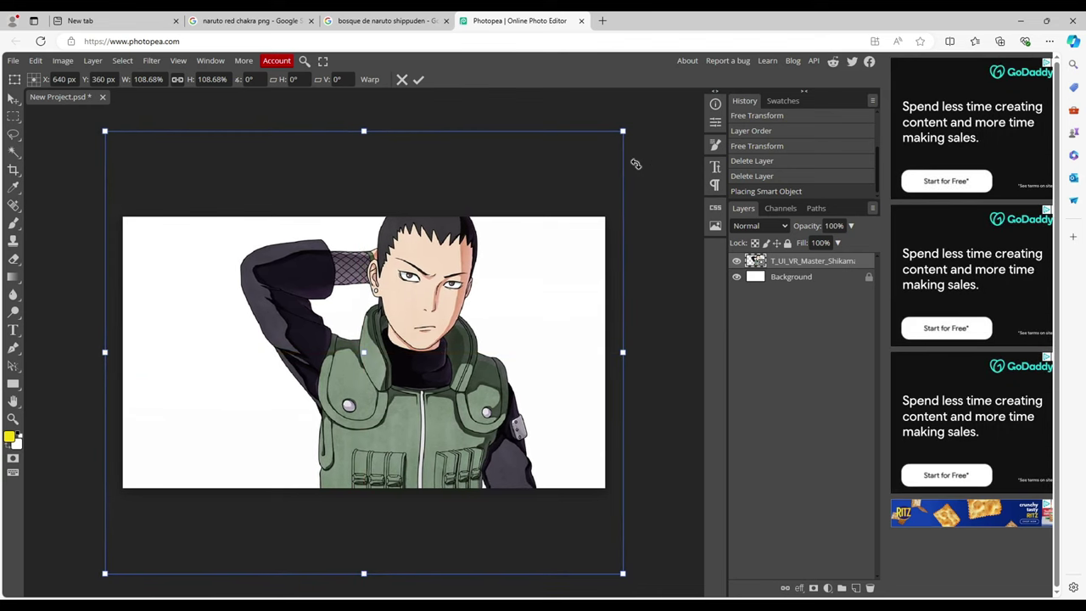
# Duplicate the Shikamaru layer
pyautogui.rightClick(799, 264)
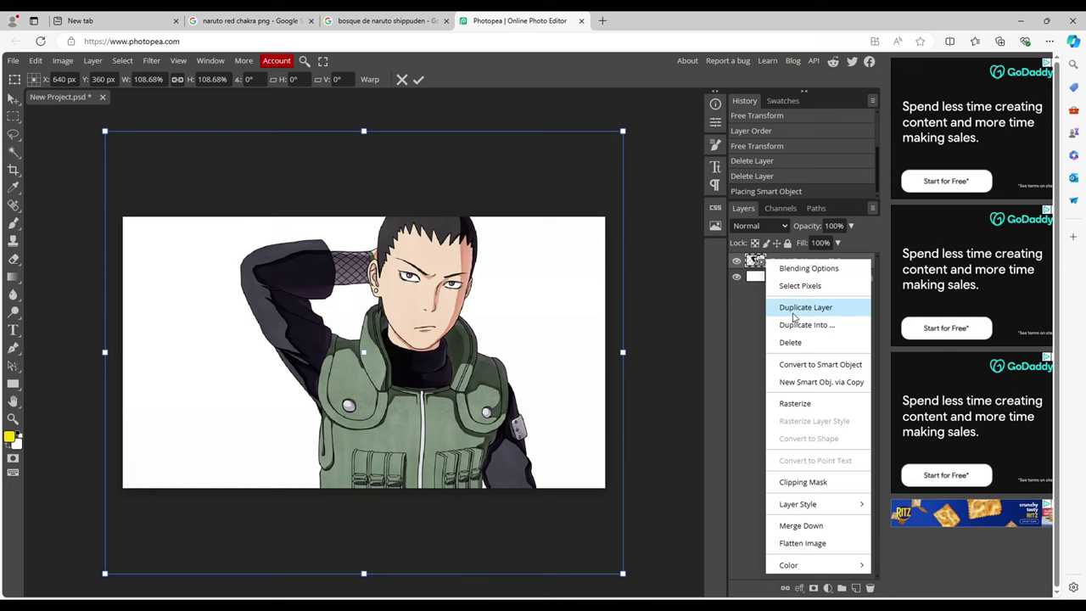
pyautogui.click(805, 309)
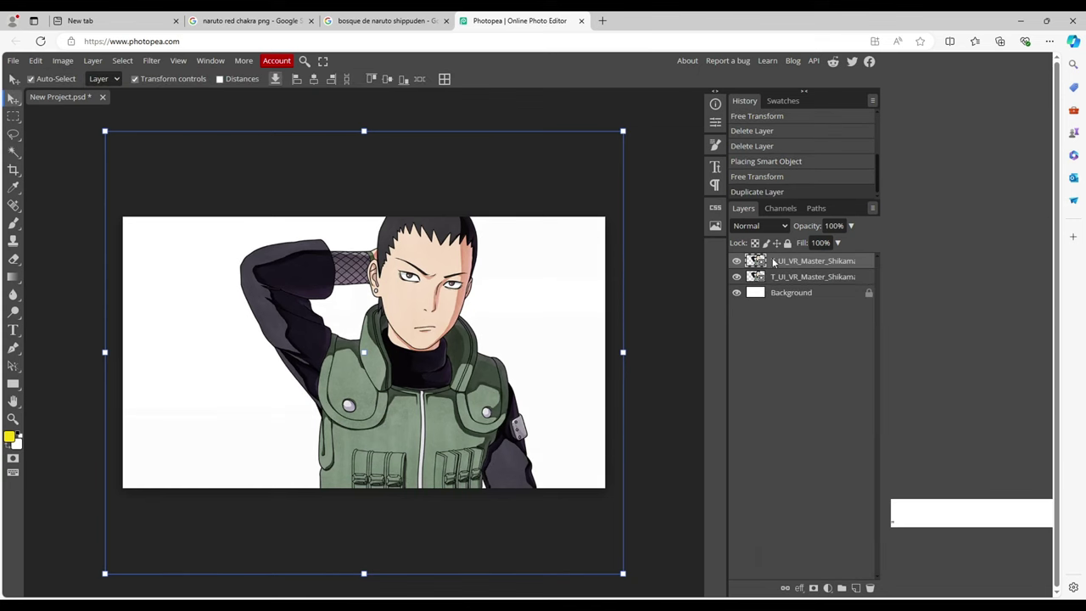
pyautogui.rightClick(790, 267)
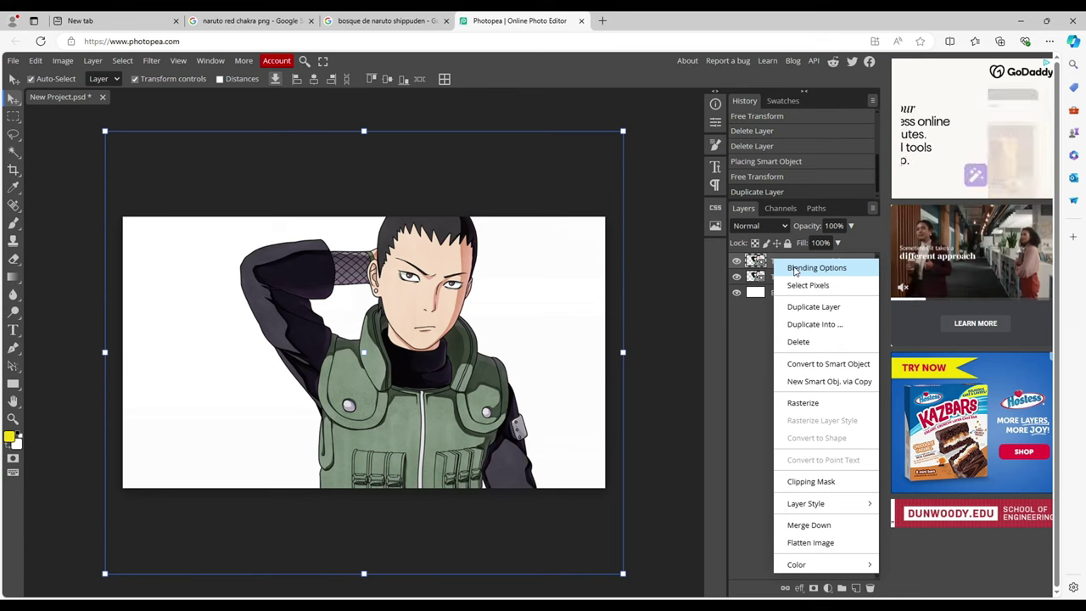
pyautogui.click(795, 269)
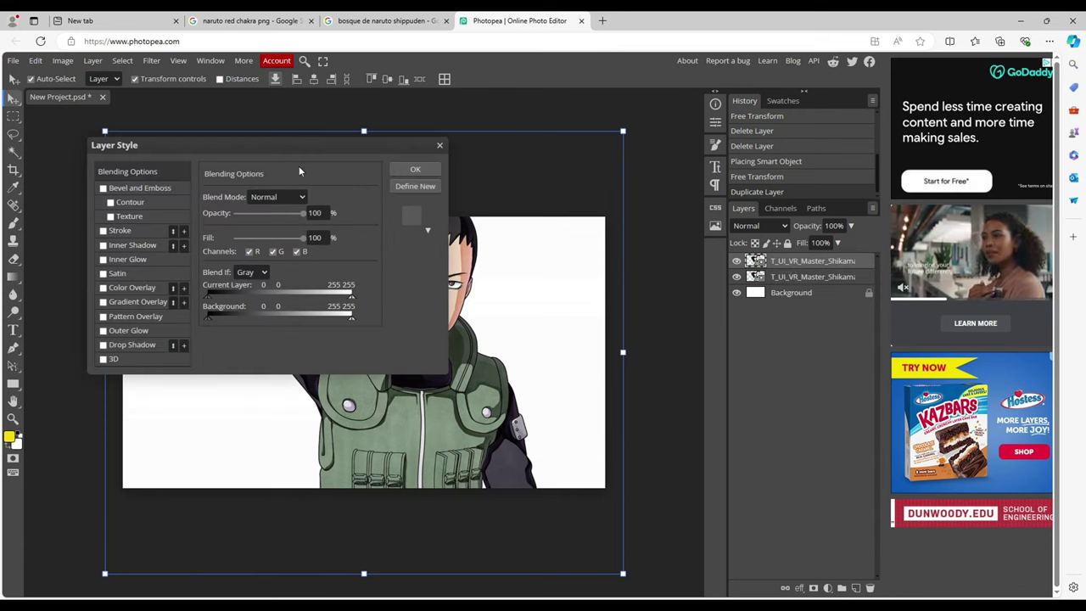
# Enable Drop Shadow, Outer Glow, Inner Shadow and Inner Glow on the copy and apply
pyautogui.click(104, 345)
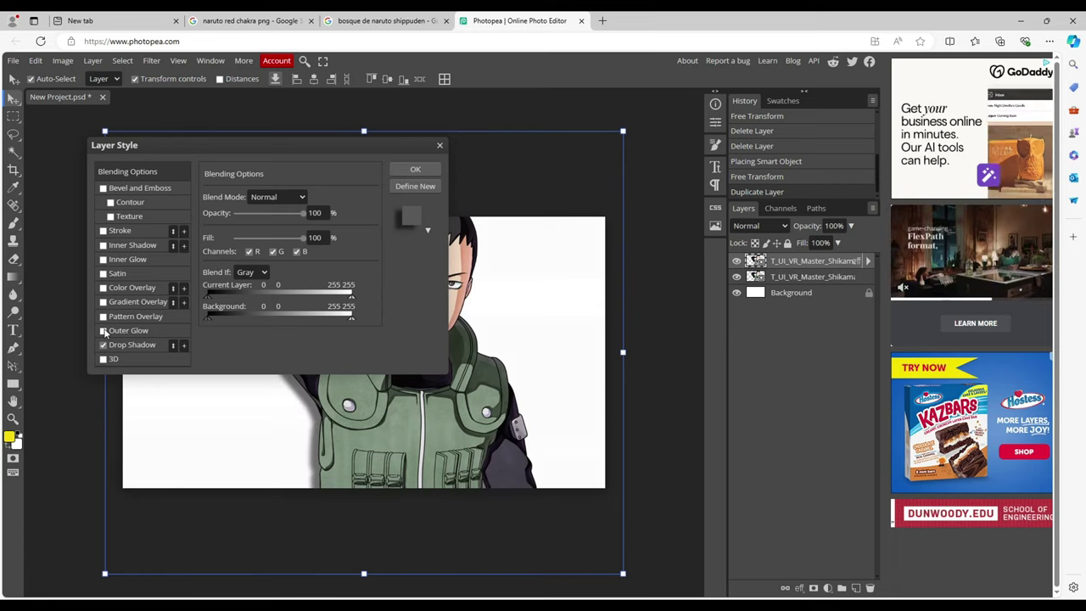
pyautogui.click(104, 331)
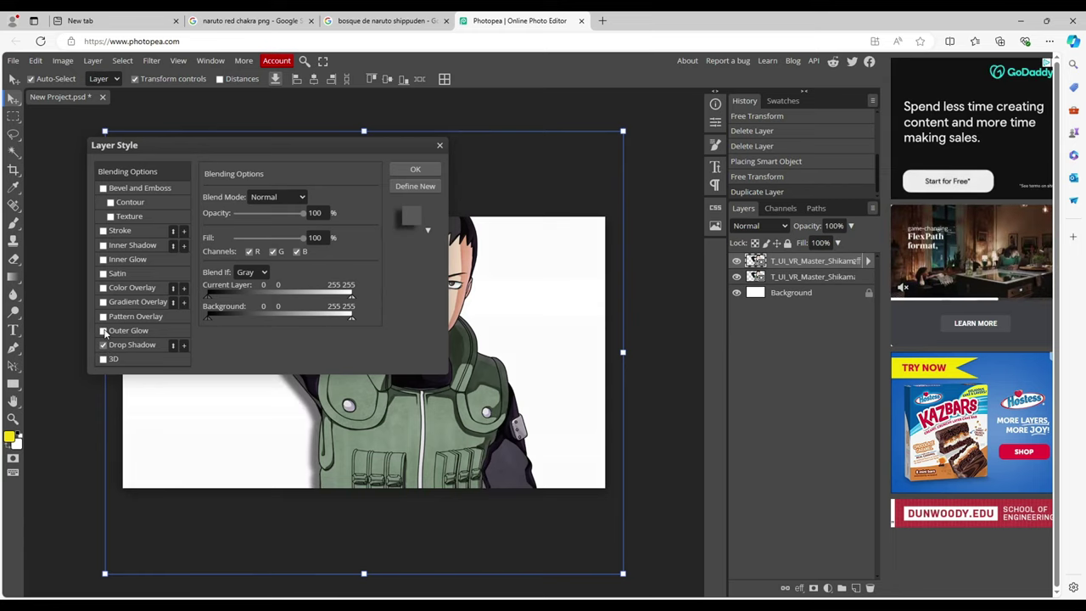
pyautogui.click(103, 245)
pyautogui.click(102, 259)
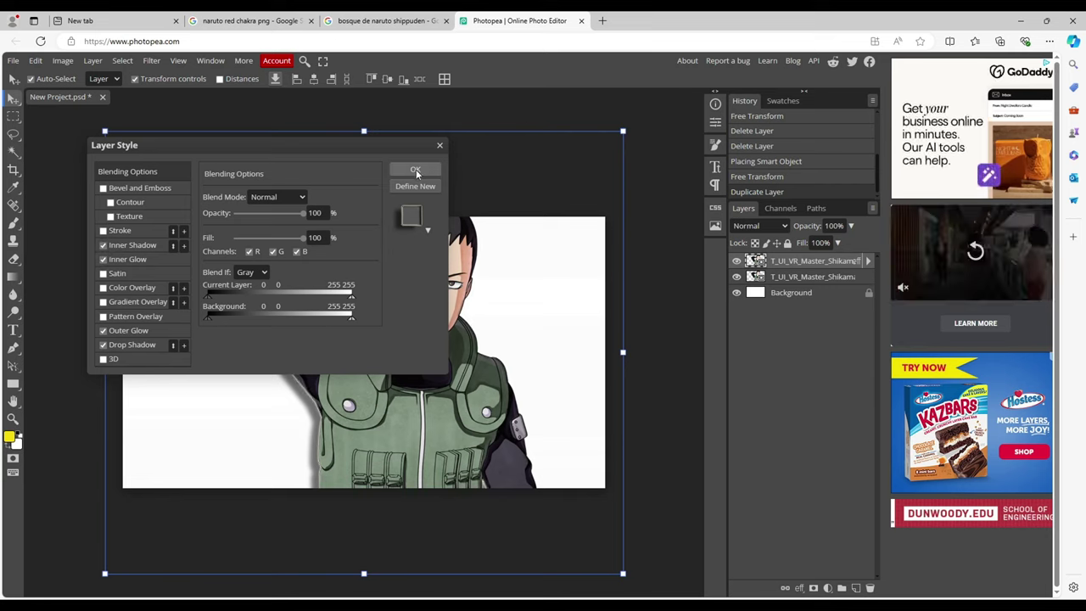
pyautogui.click(416, 170)
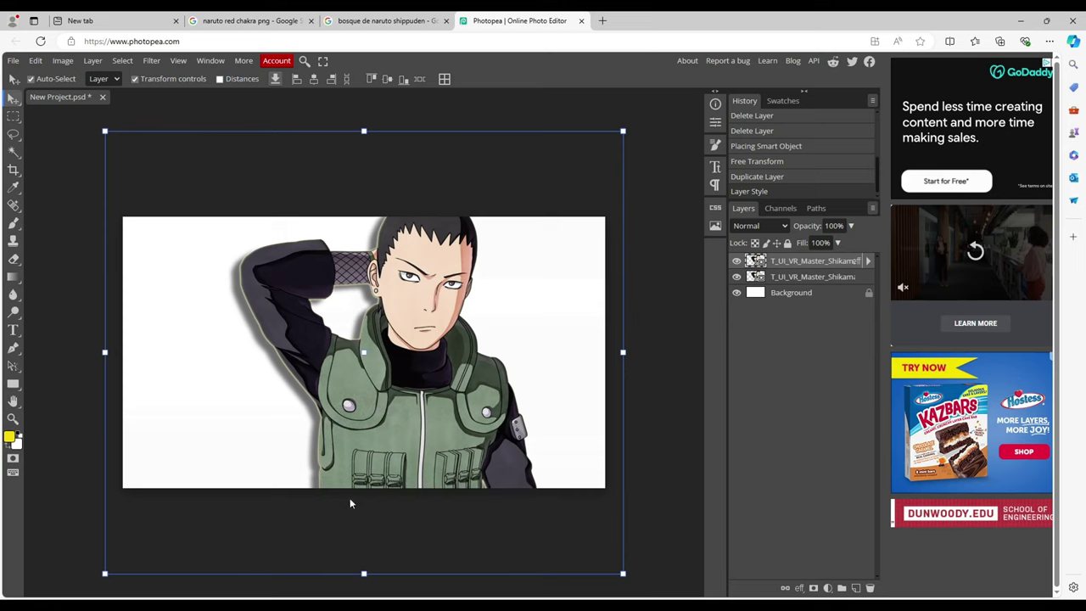
# Set the copy's drop shadow to 200 px size, 0 px distance, 0 spread and 90° angle
pyautogui.rightClick(800, 268)
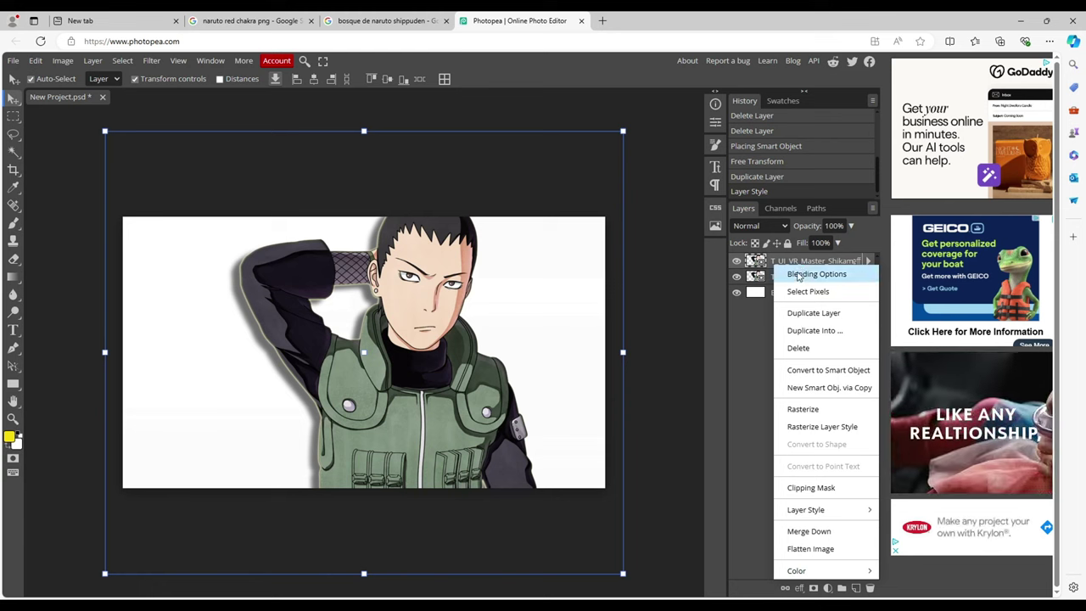
pyautogui.click(810, 273)
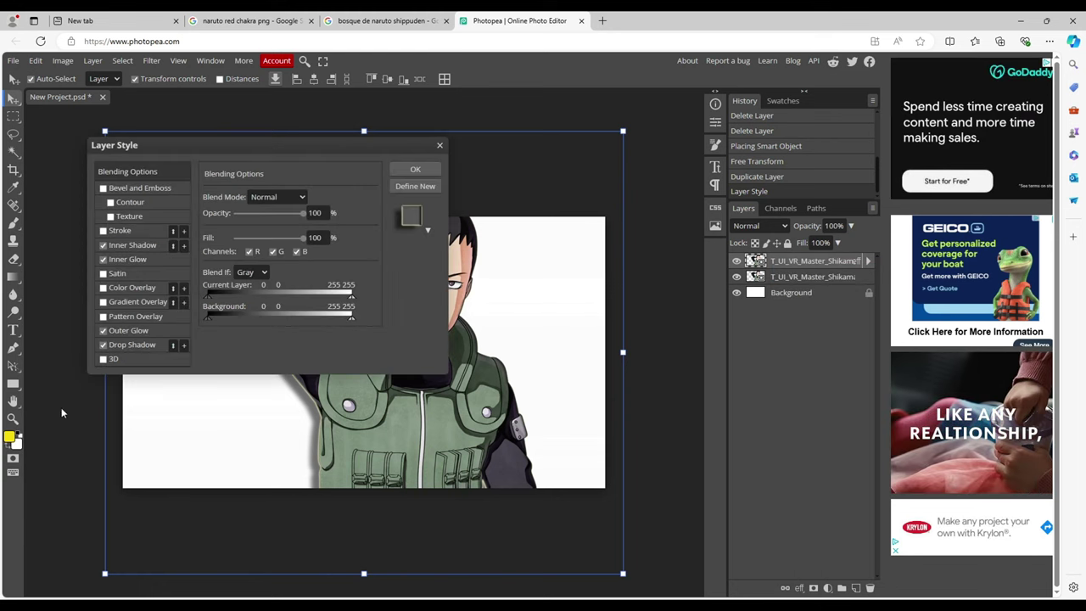
pyautogui.click(120, 345)
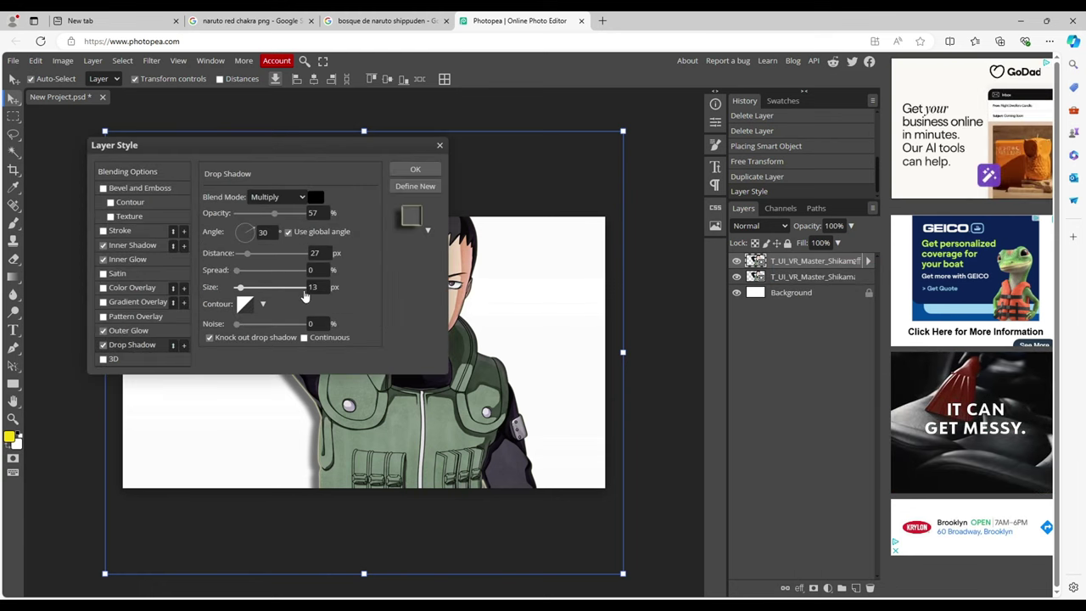
pyautogui.moveTo(241, 288); pyautogui.dragTo(320, 291)
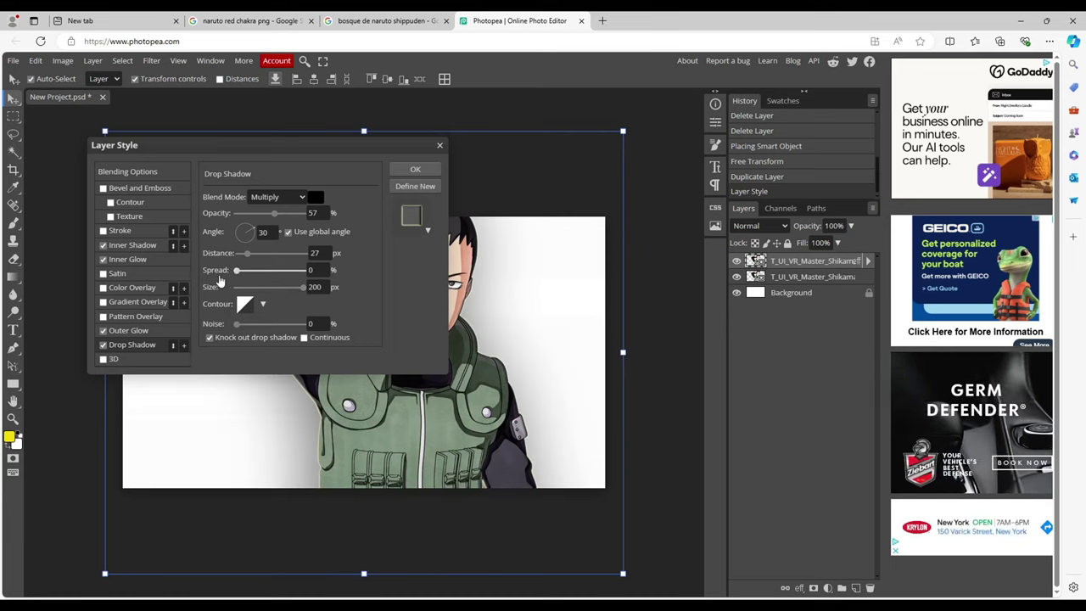
pyautogui.moveTo(239, 269); pyautogui.dragTo(234, 270)
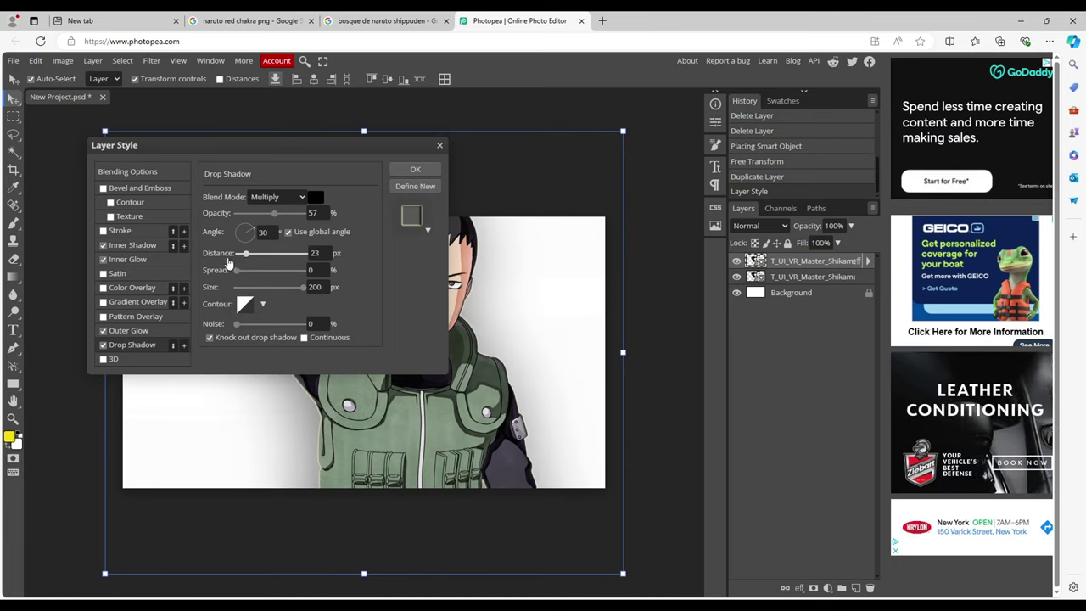
pyautogui.press('Tab')
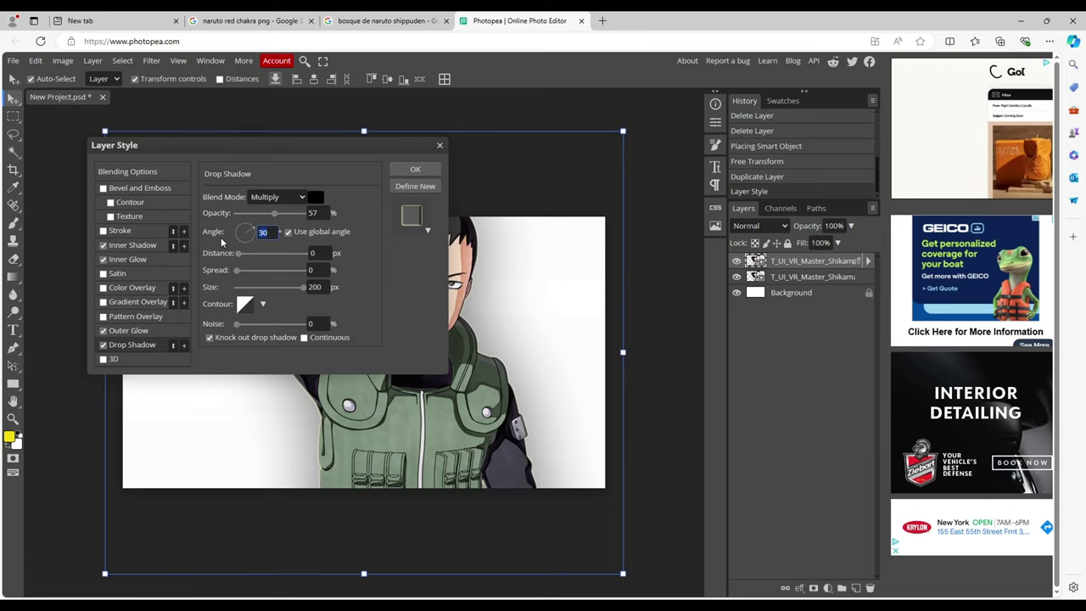
pyautogui.press('Return')
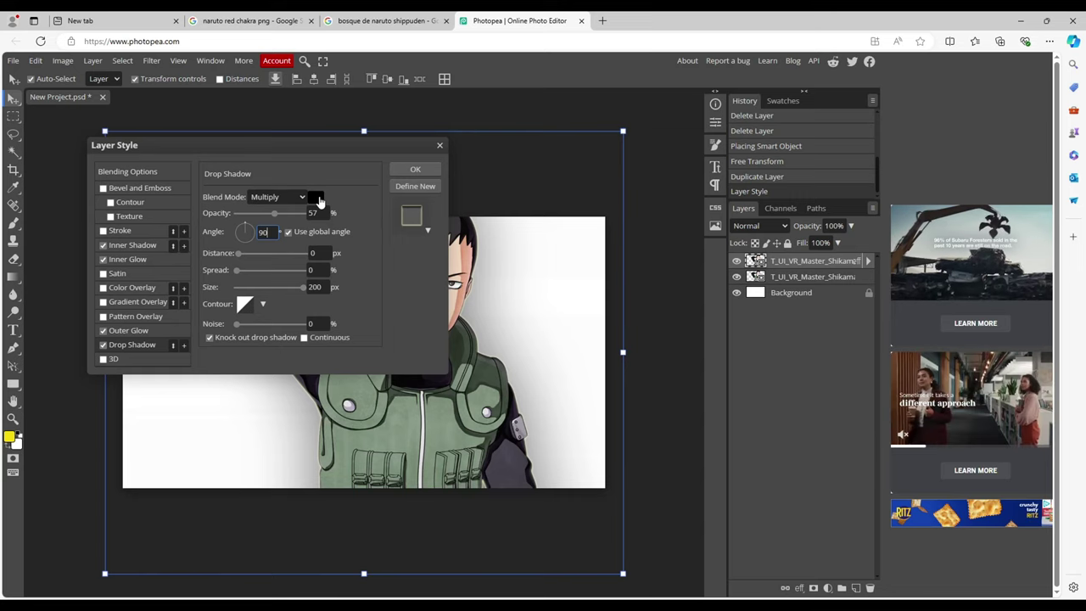
# Change the copy's outer glow colour to green #179417
pyautogui.click(123, 331)
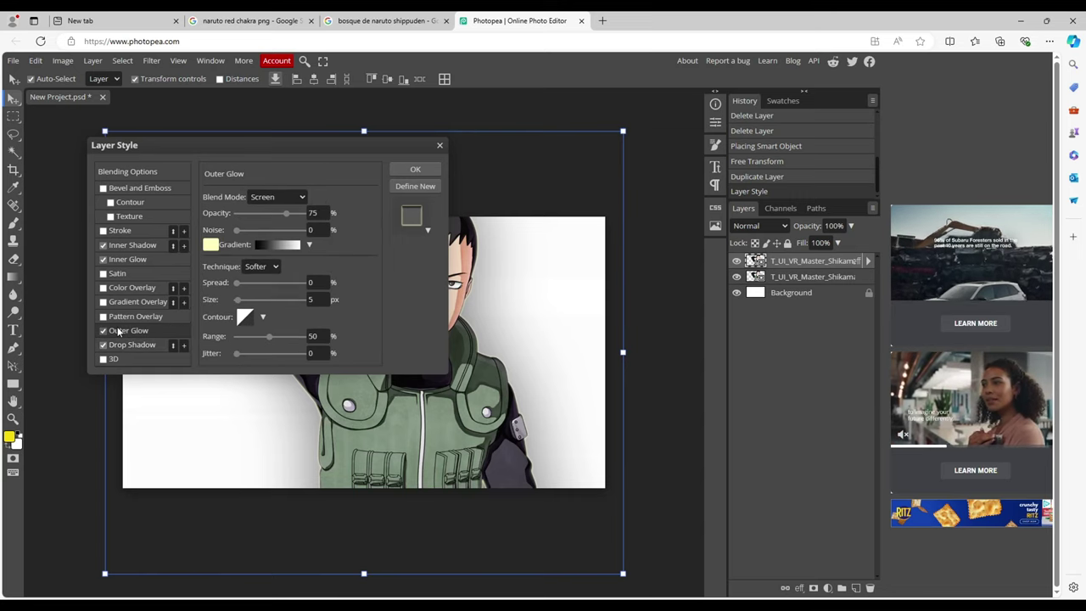
pyautogui.click(211, 245)
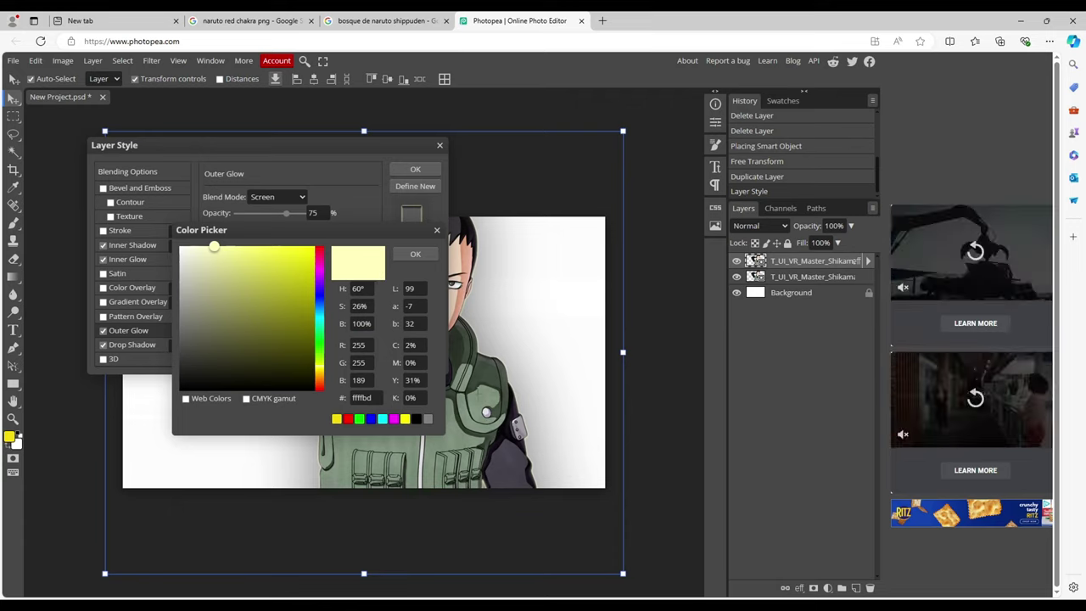
pyautogui.click(195, 304)
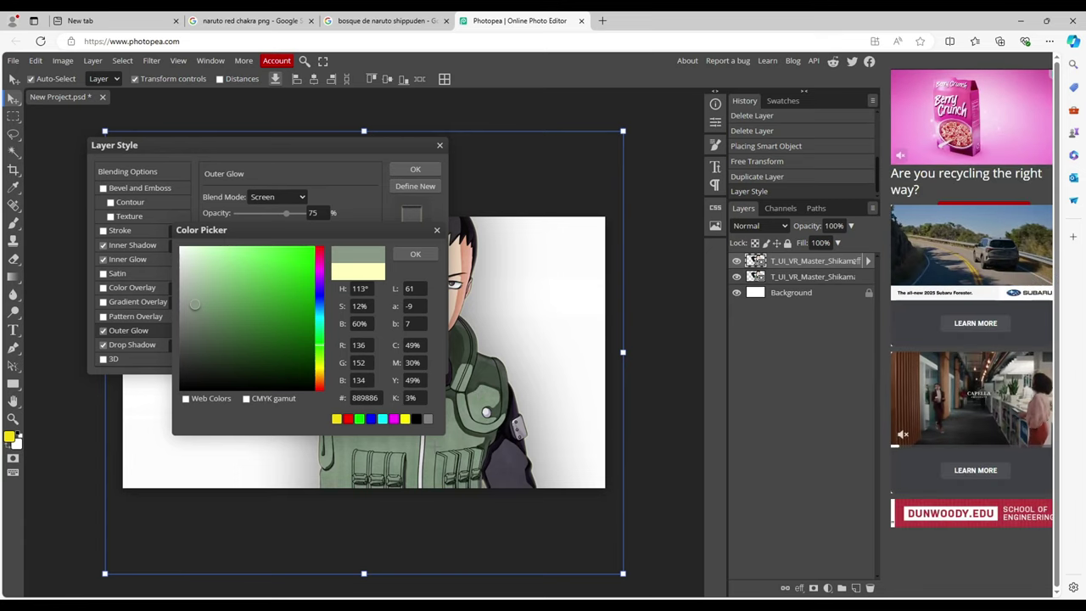
pyautogui.click(424, 254)
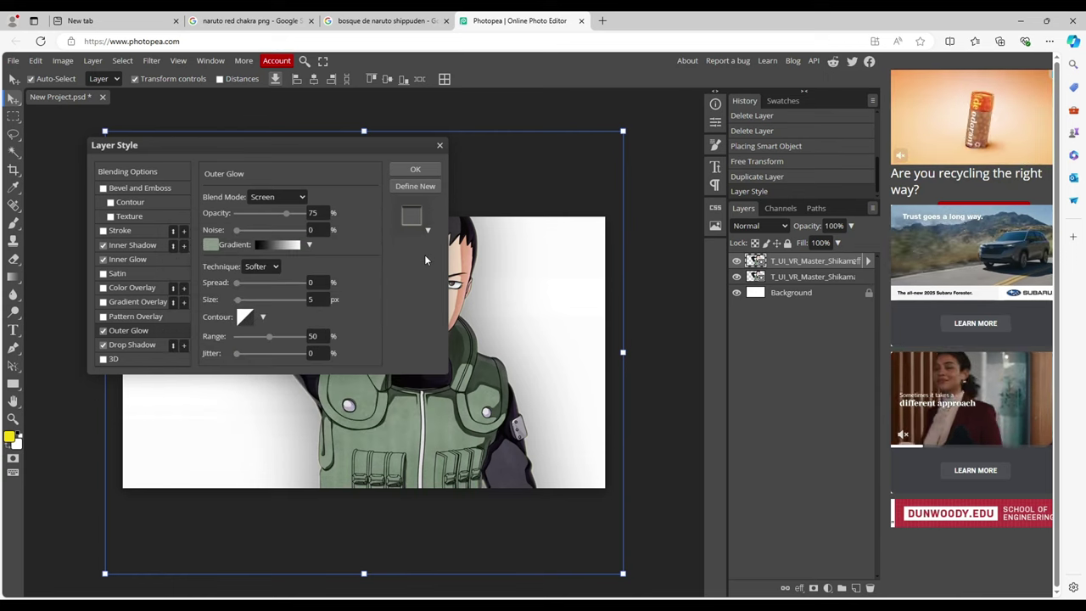
pyautogui.click(209, 245)
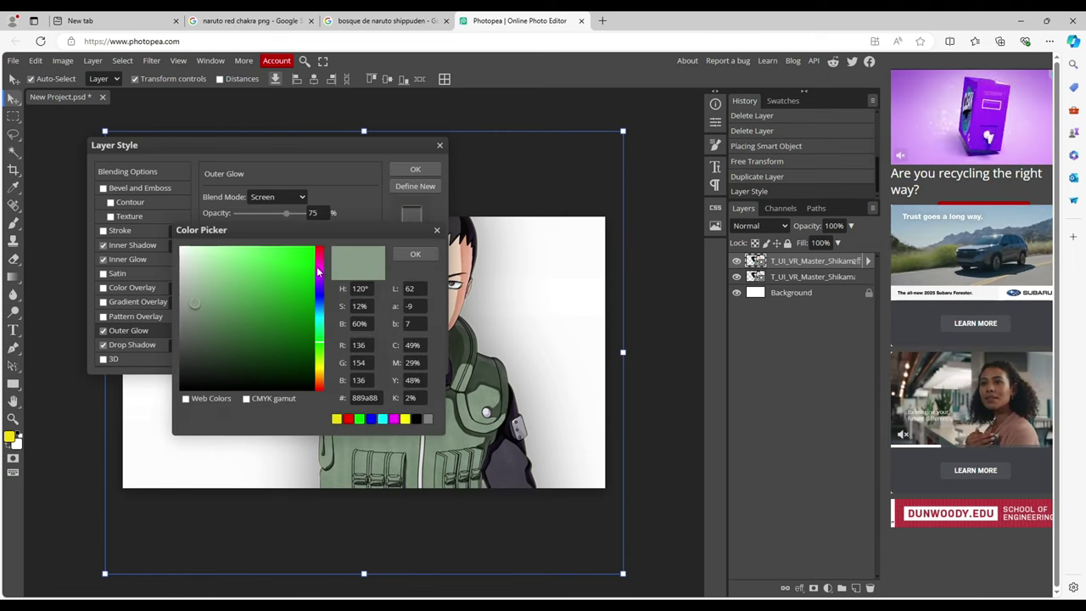
pyautogui.click(292, 323)
pyautogui.click(293, 307)
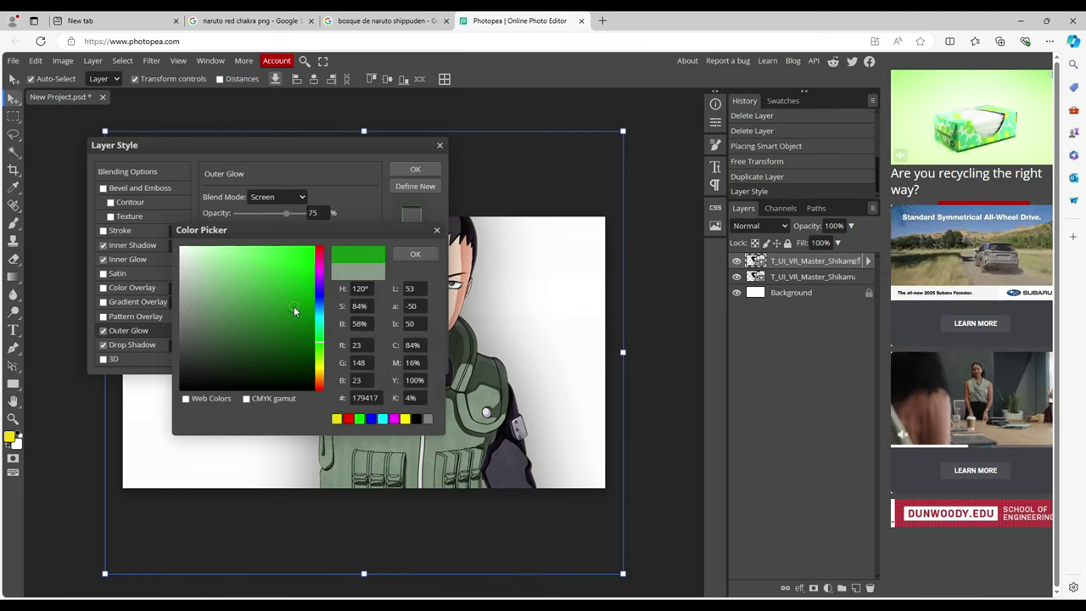
pyautogui.click(411, 256)
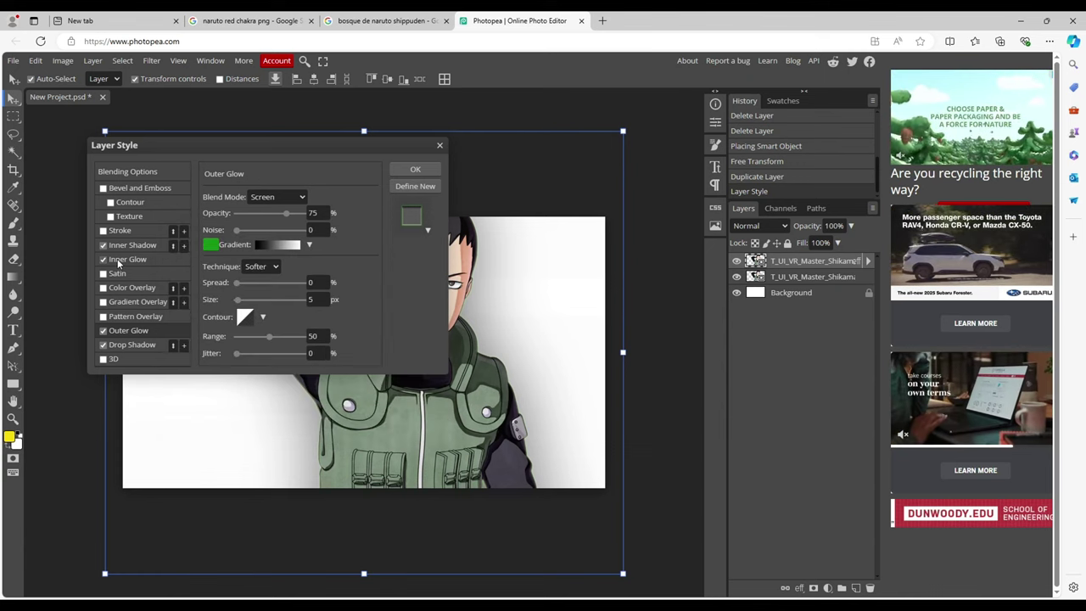
# Widen the outer glow to 150 px
pyautogui.moveTo(254, 304); pyautogui.dragTo(285, 304)
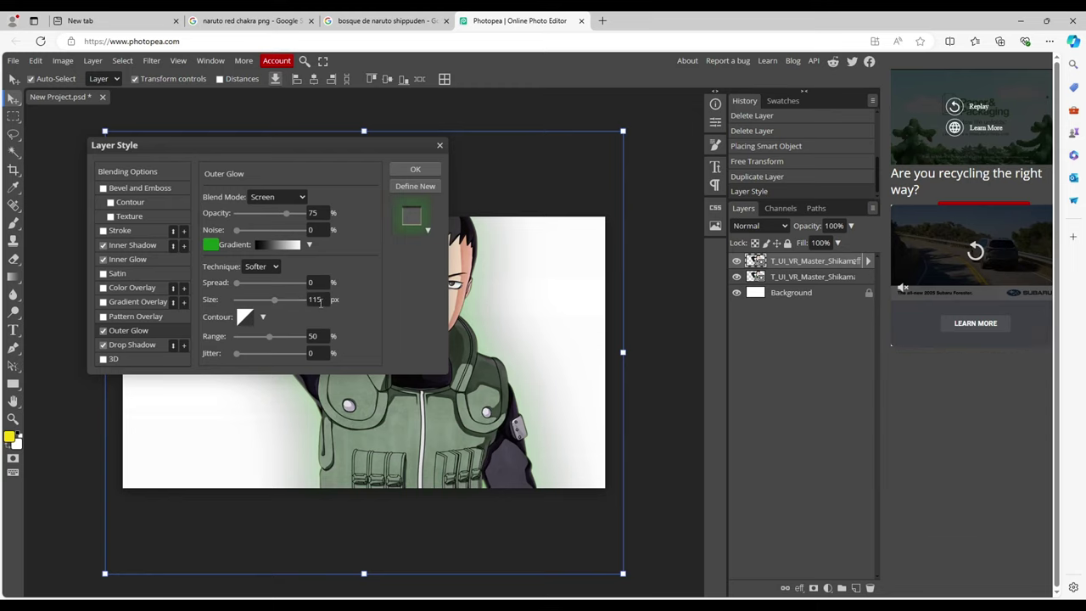
pyautogui.doubleClick(314, 299)
pyautogui.write('1')
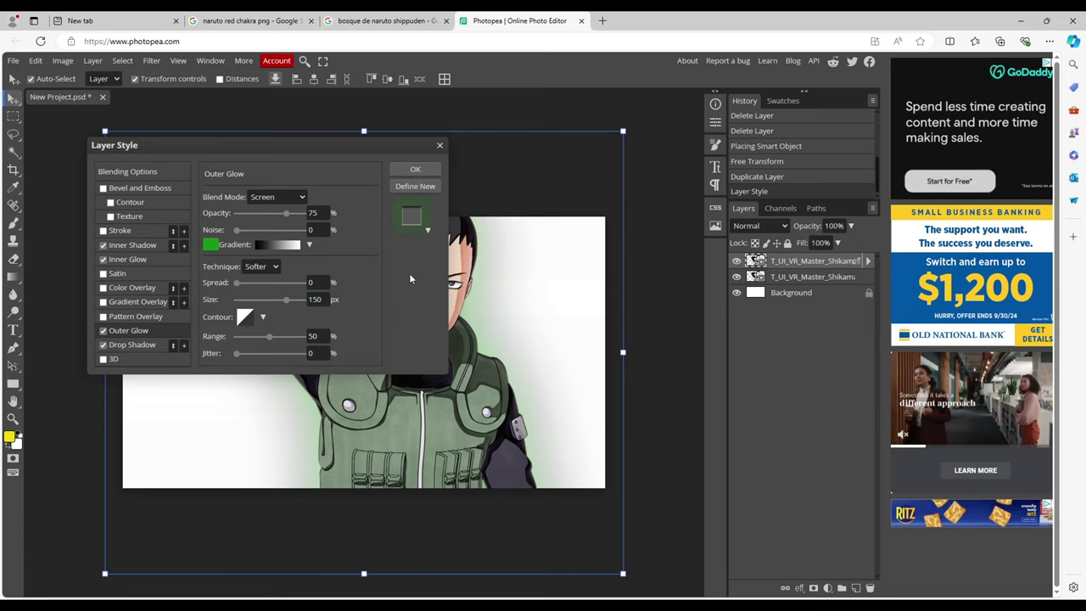
# Set the copy's inner glow colour to a vivid green
pyautogui.click(128, 259)
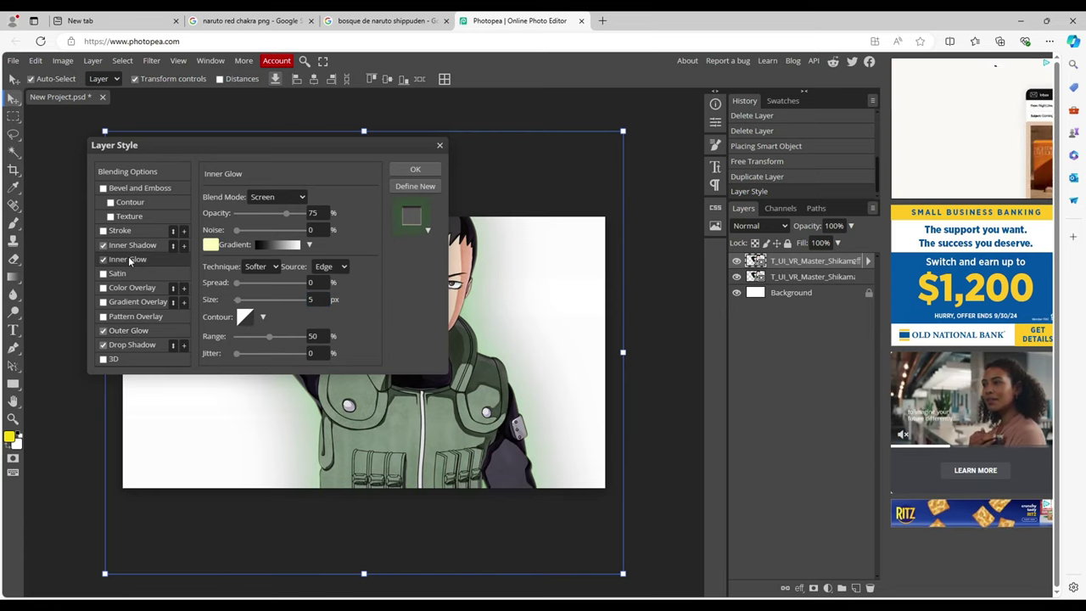
pyautogui.click(210, 245)
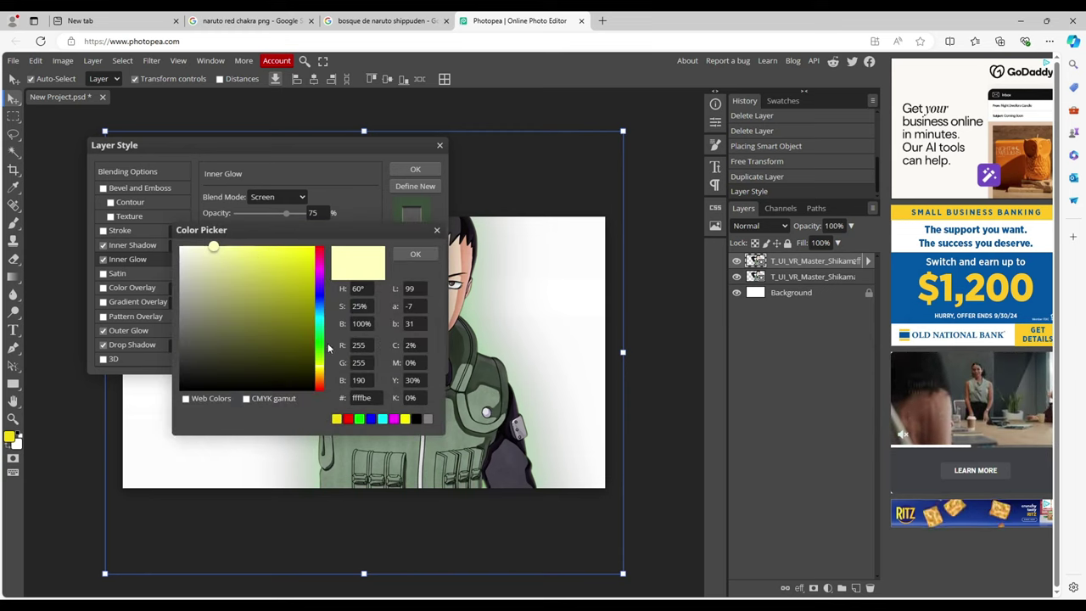
pyautogui.moveTo(320, 357); pyautogui.dragTo(320, 347)
pyautogui.click(293, 264)
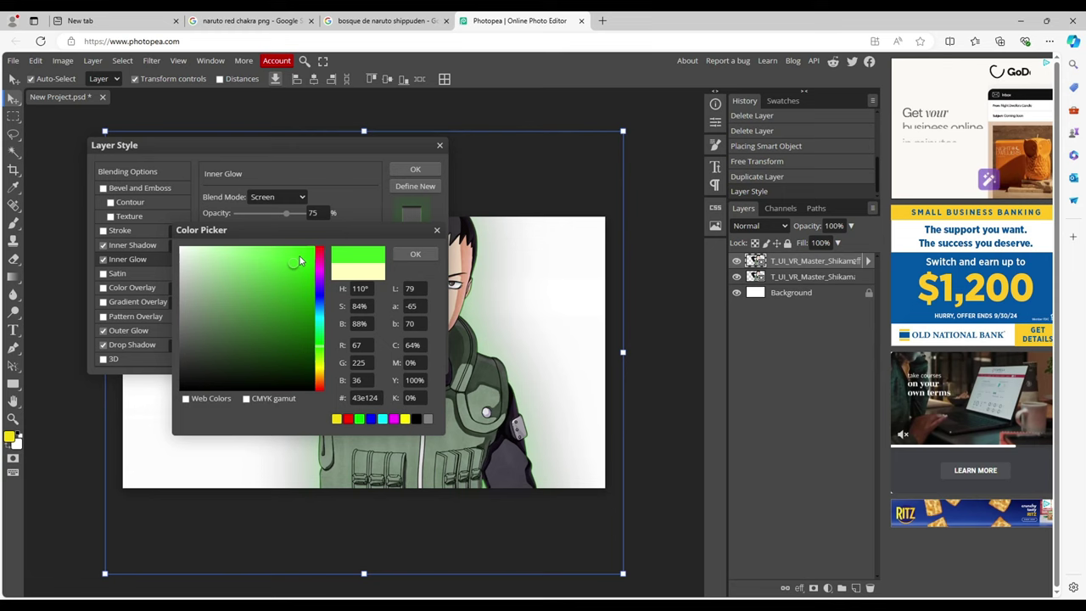
pyautogui.click(412, 254)
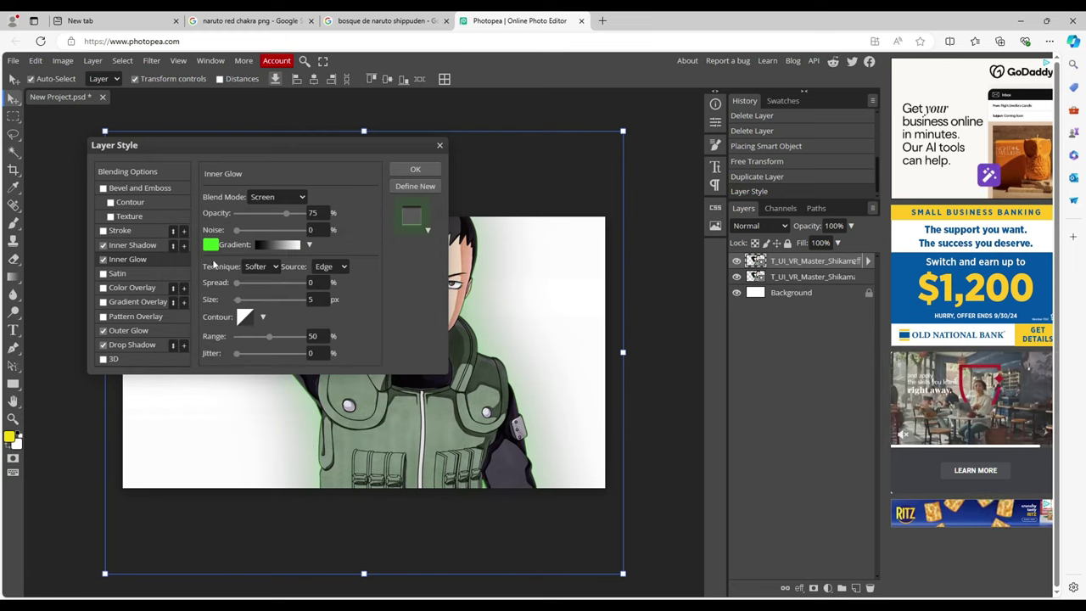
# Set the inner glow size to 25 px
pyautogui.moveTo(239, 300); pyautogui.dragTo(252, 305)
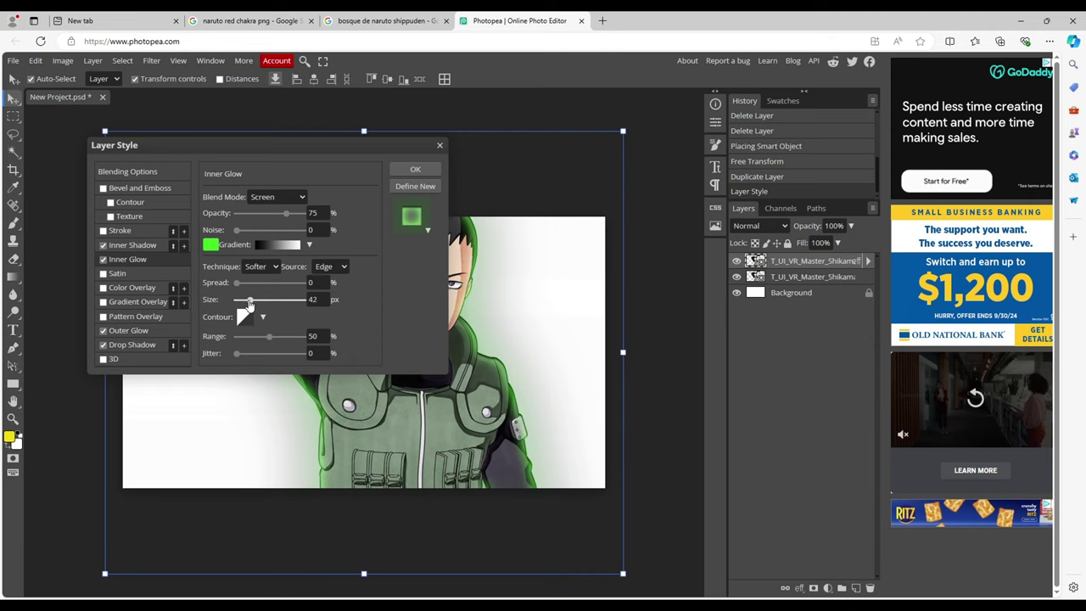
pyautogui.moveTo(316, 147); pyautogui.dragTo(201, 135)
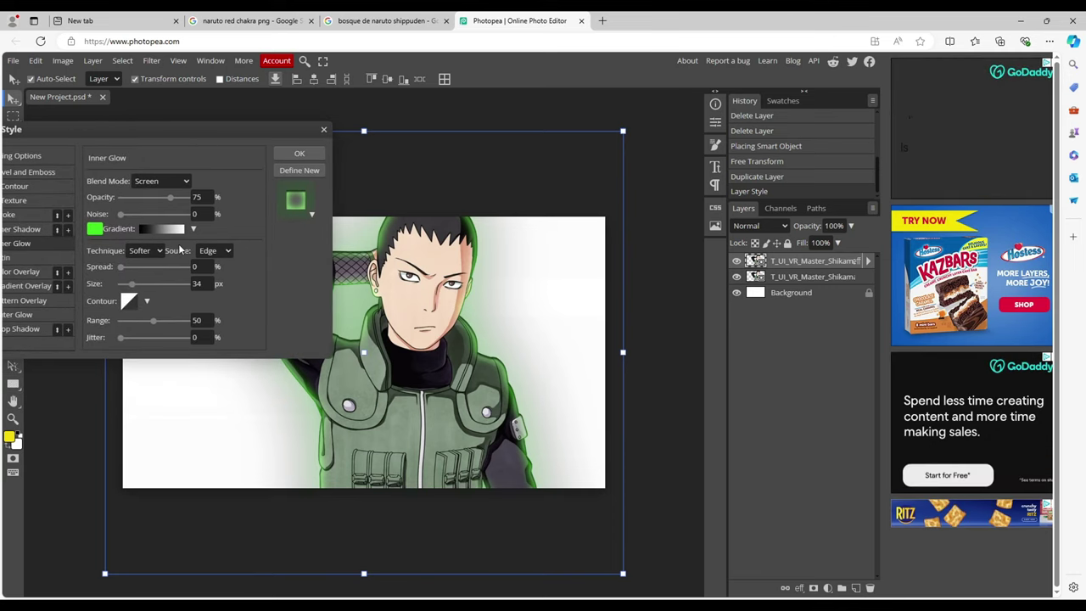
pyautogui.click(125, 285)
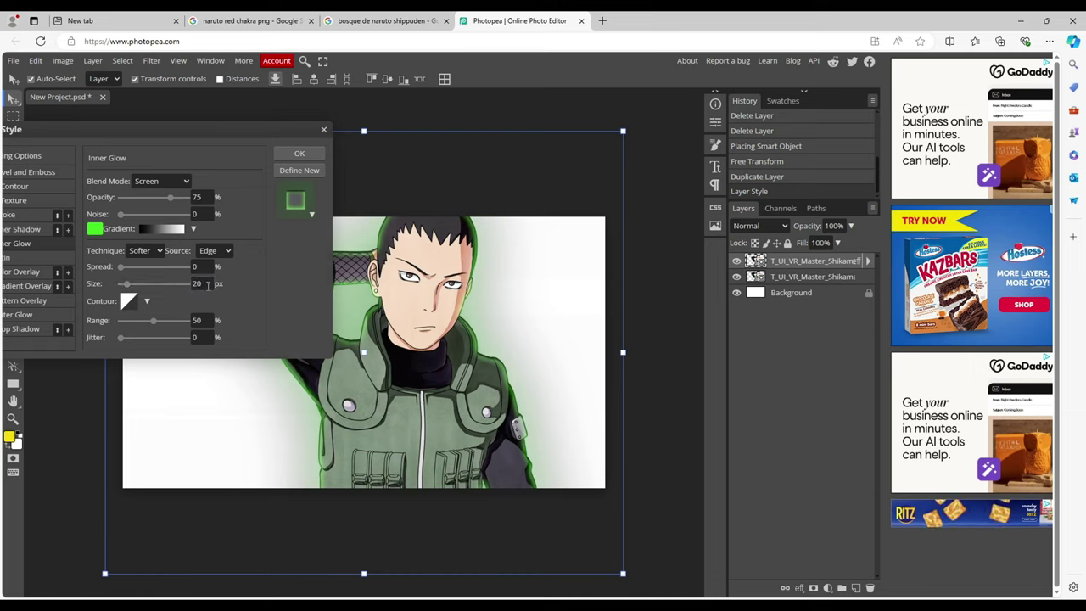
pyautogui.write('25')
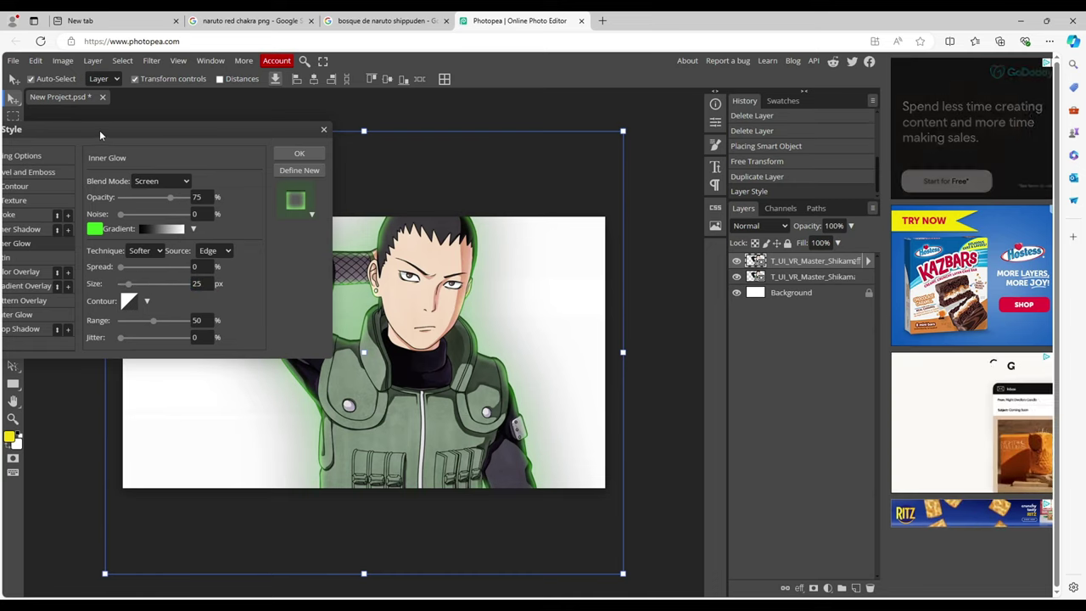
pyautogui.moveTo(100, 130); pyautogui.dragTo(181, 136)
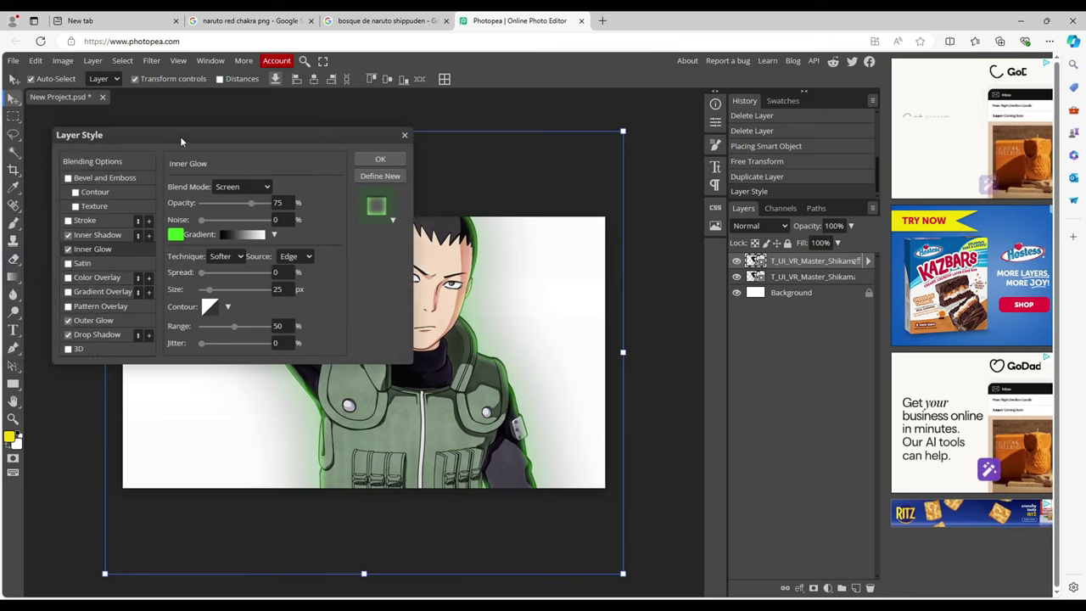
# Make the copy's inner shadow green 166706 at 103 px size, then apply the layer style
pyautogui.click(99, 235)
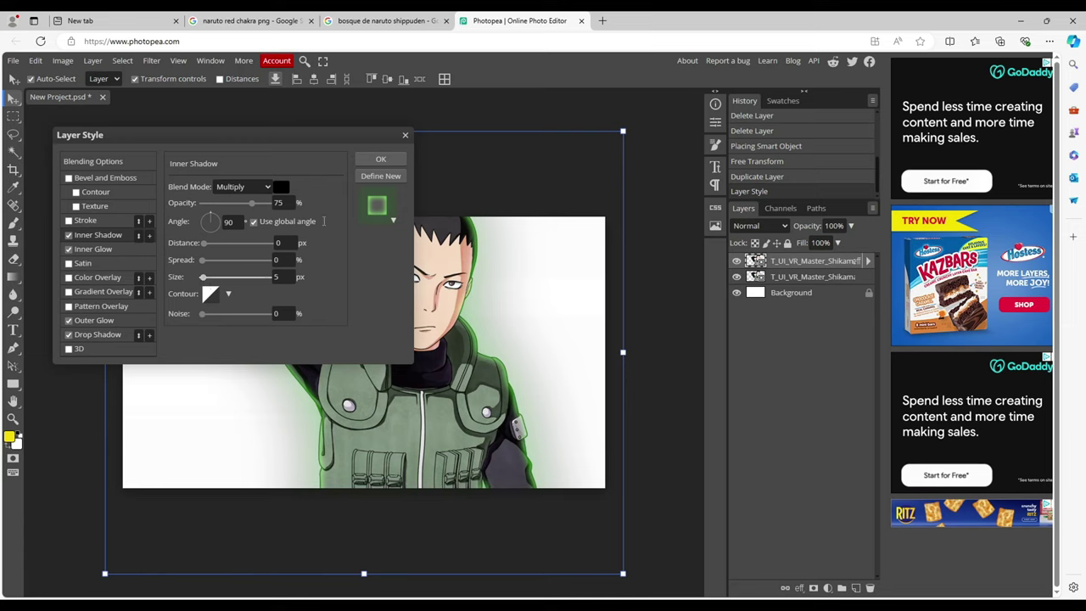
pyautogui.moveTo(212, 283); pyautogui.dragTo(214, 284)
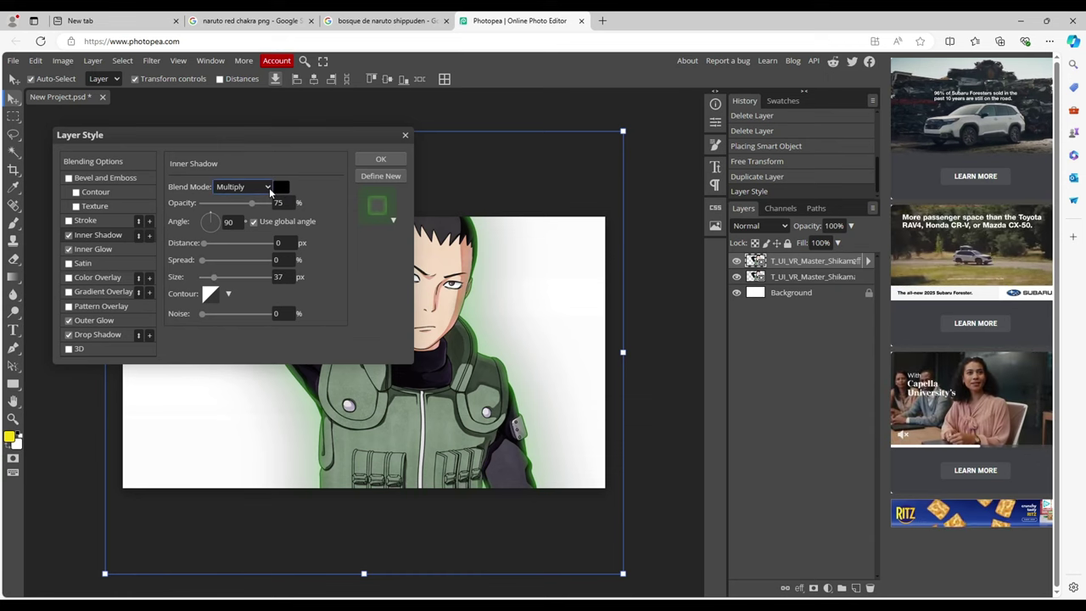
pyautogui.click(280, 187)
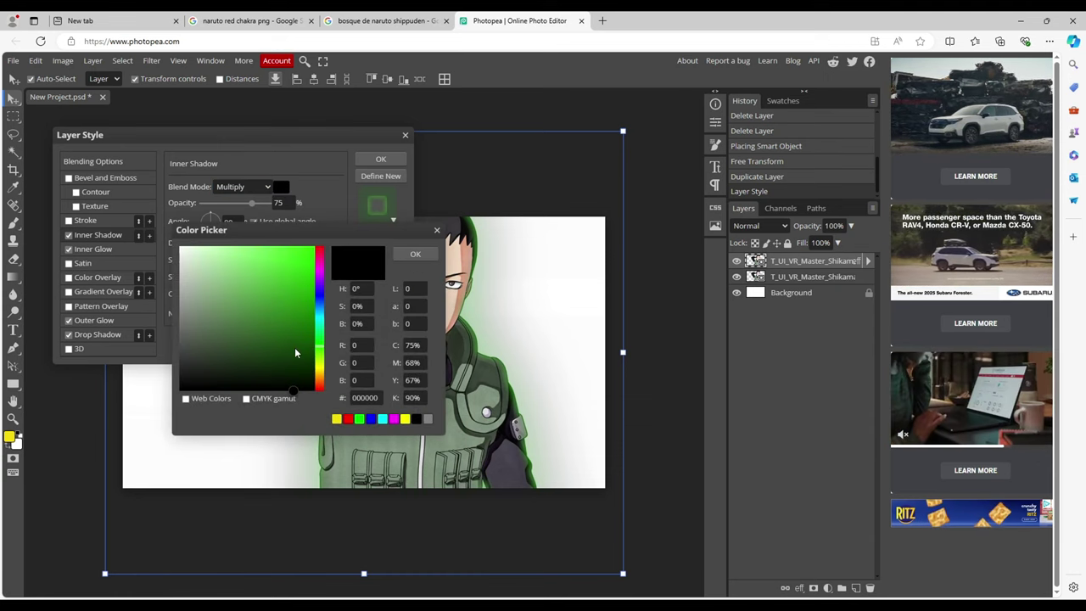
pyautogui.click(254, 316)
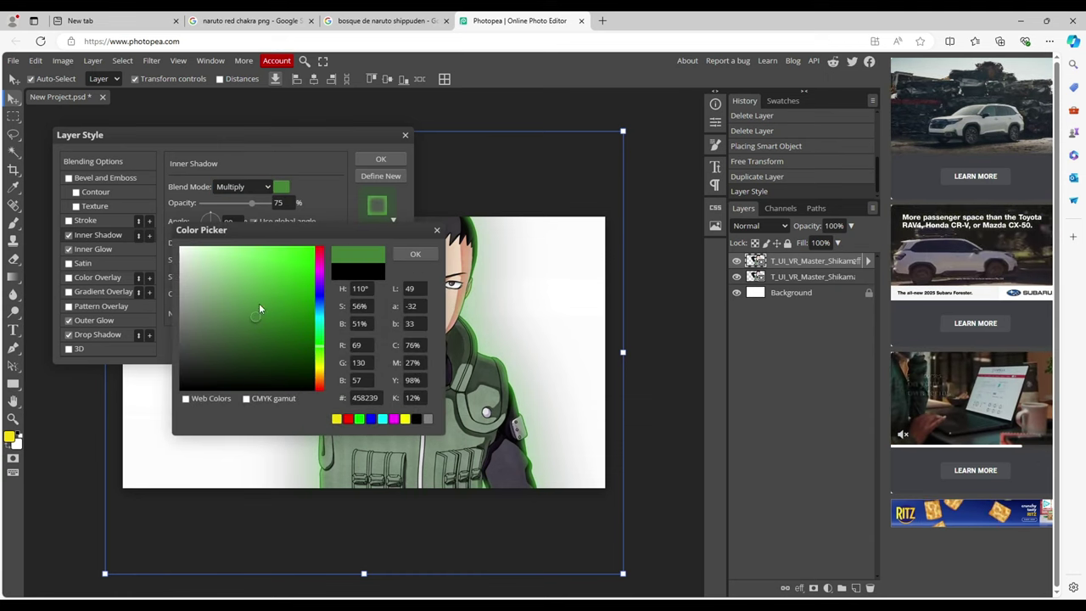
pyautogui.click(280, 345)
pyautogui.click(308, 337)
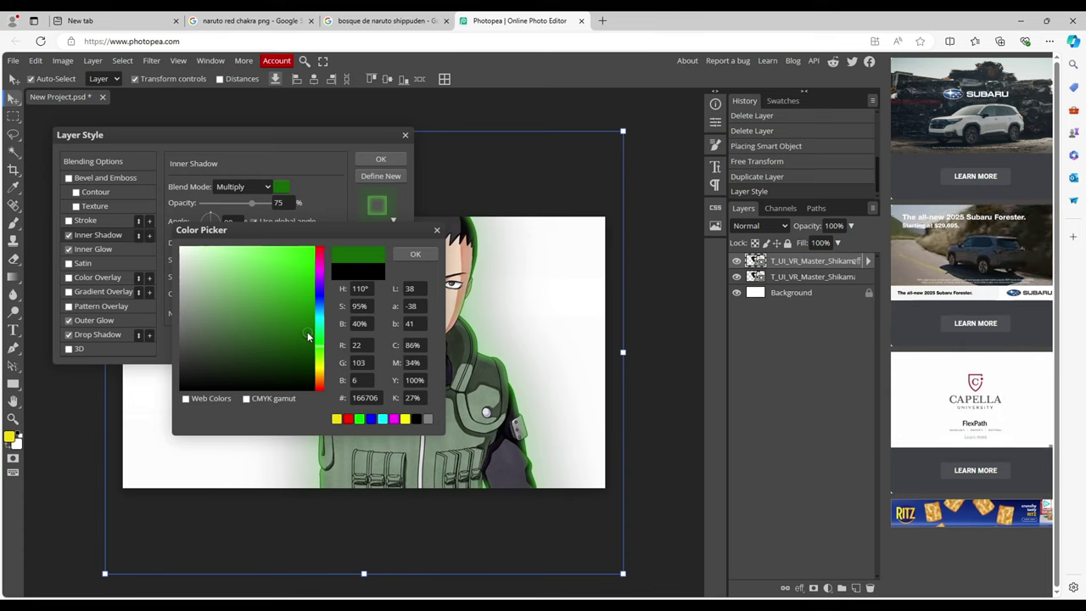
pyautogui.click(415, 255)
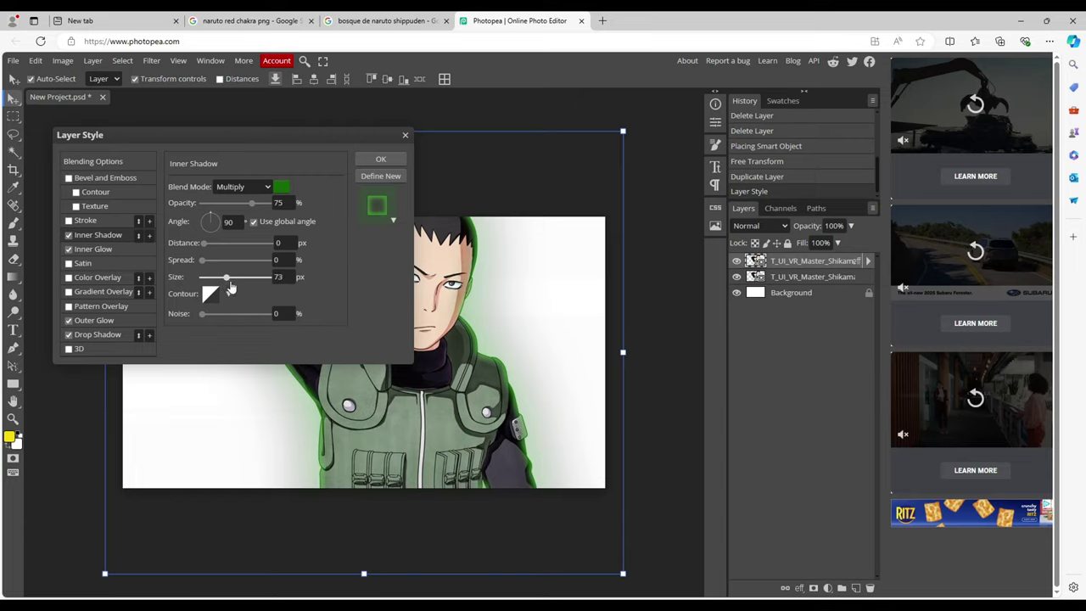
pyautogui.moveTo(244, 288); pyautogui.dragTo(237, 285)
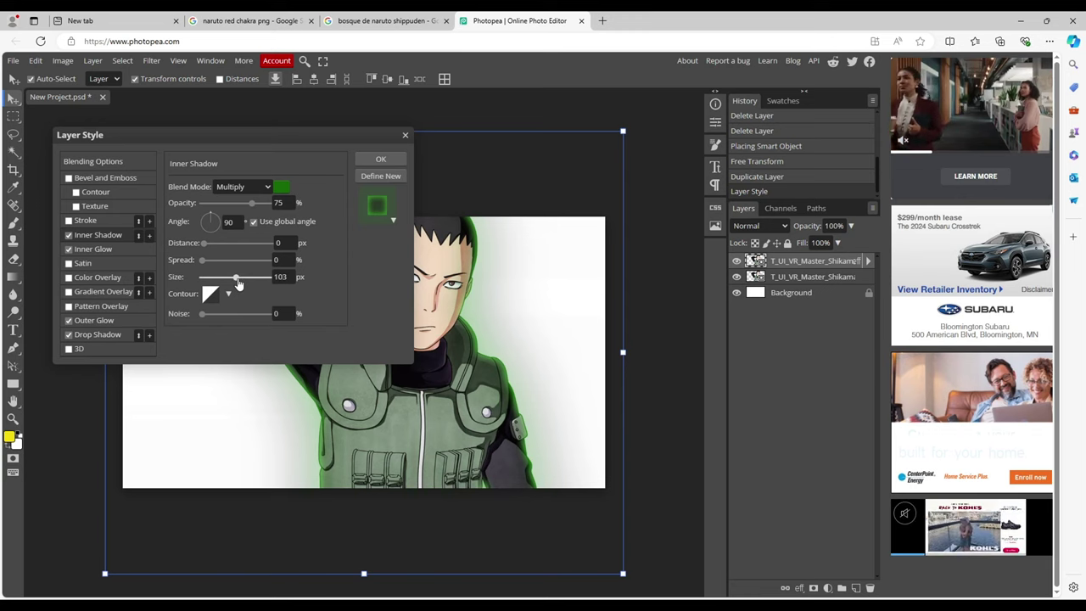
pyautogui.click(381, 158)
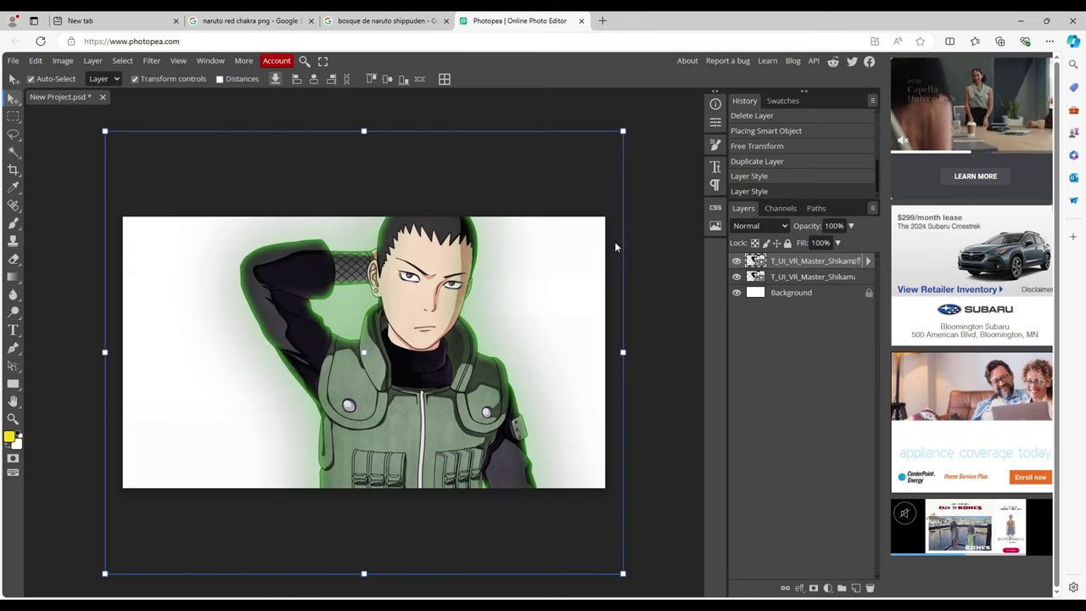
# Switch to the Google Images results for 'bosque de naruto shippuden'
pyautogui.click(788, 295)
pyautogui.rightClick(787, 296)
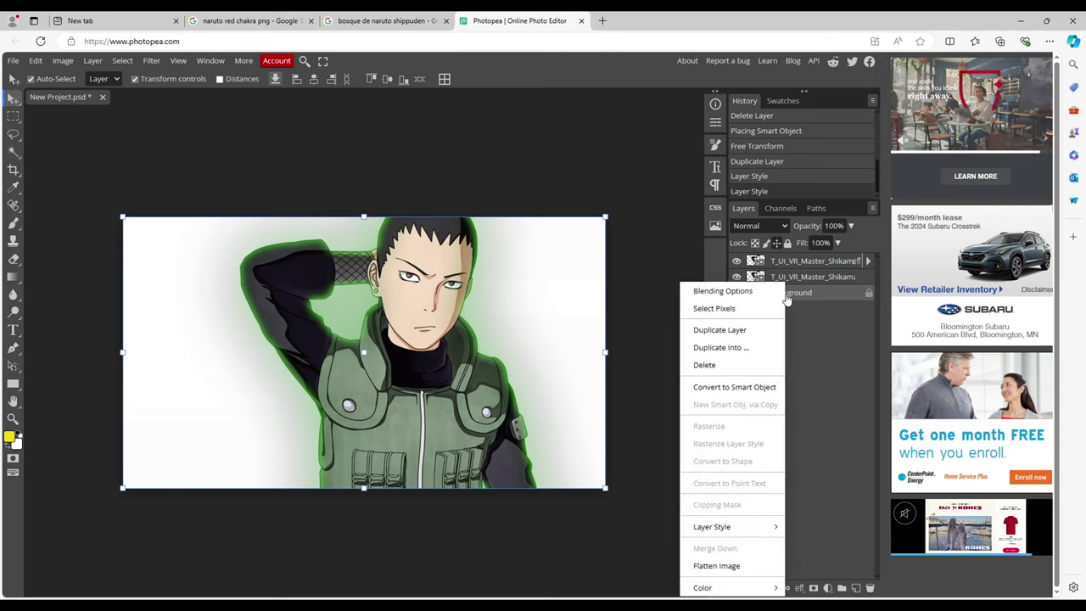
pyautogui.click(822, 340)
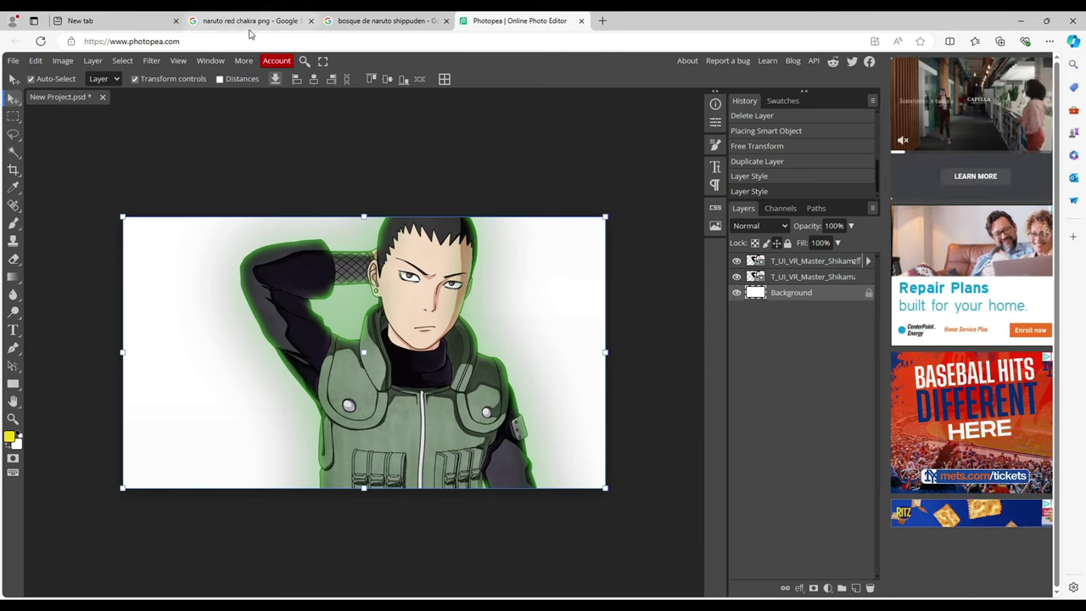
pyautogui.click(406, 22)
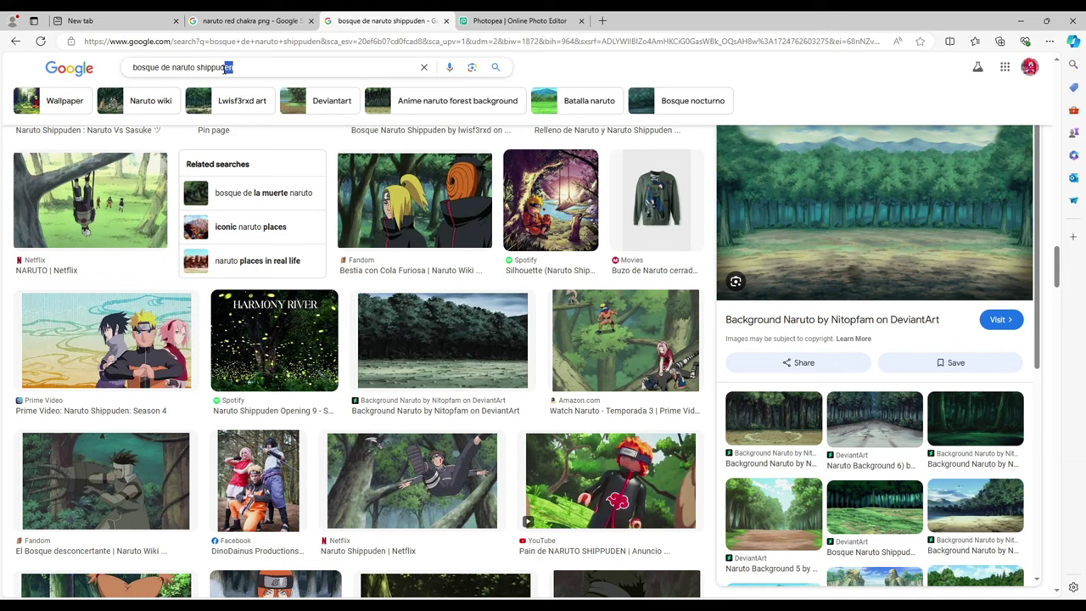
# Scroll through the 'bosque de naruto shippuden' image results
pyautogui.moveTo(226, 68); pyautogui.dragTo(168, 72)
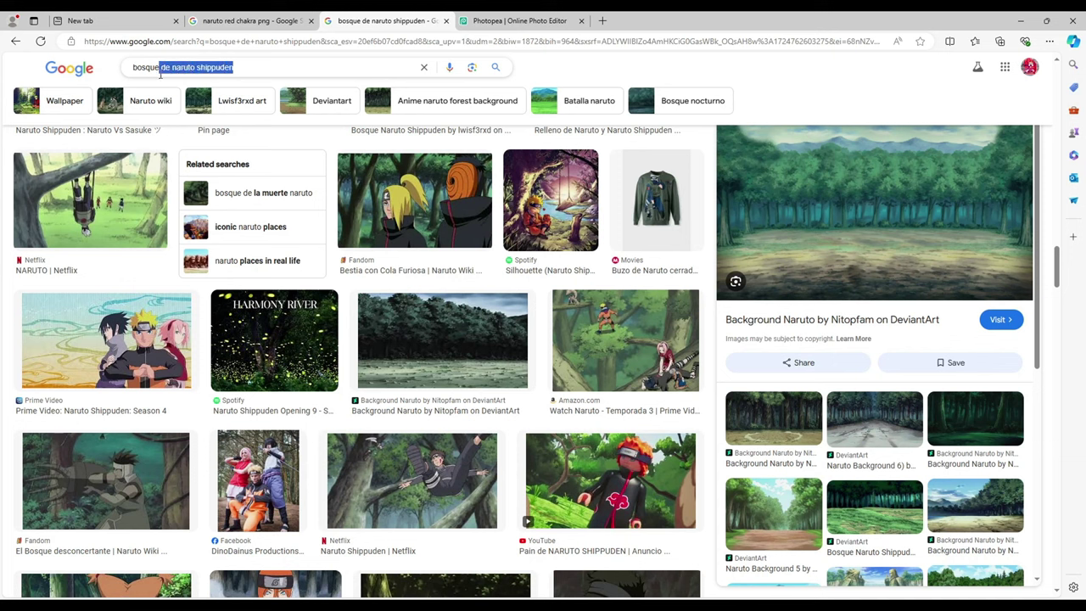
pyautogui.moveTo(174, 74); pyautogui.dragTo(242, 82)
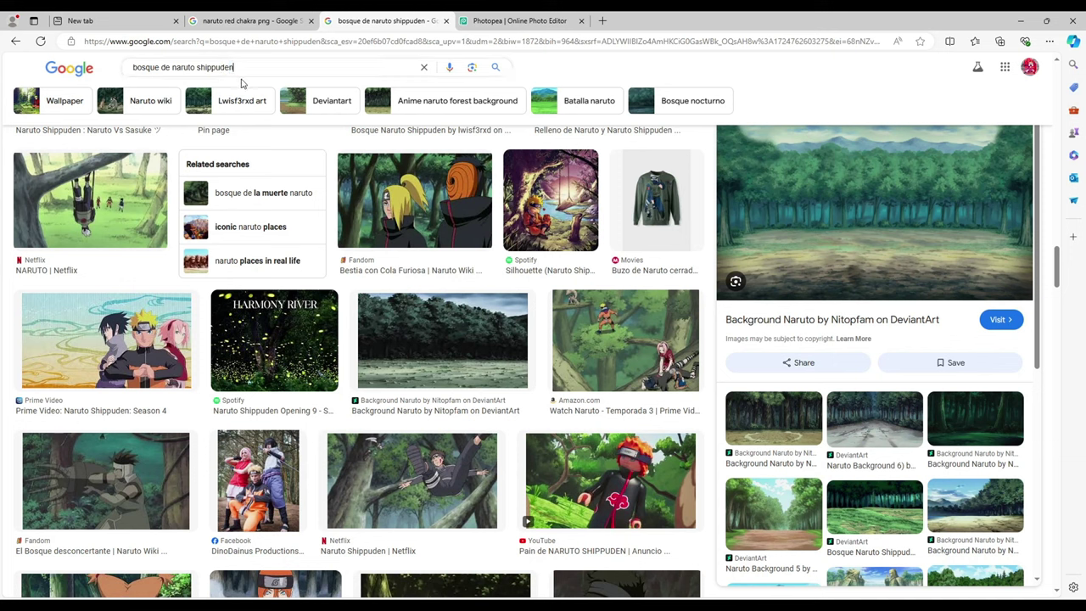
pyautogui.scroll(10, 318, 363)
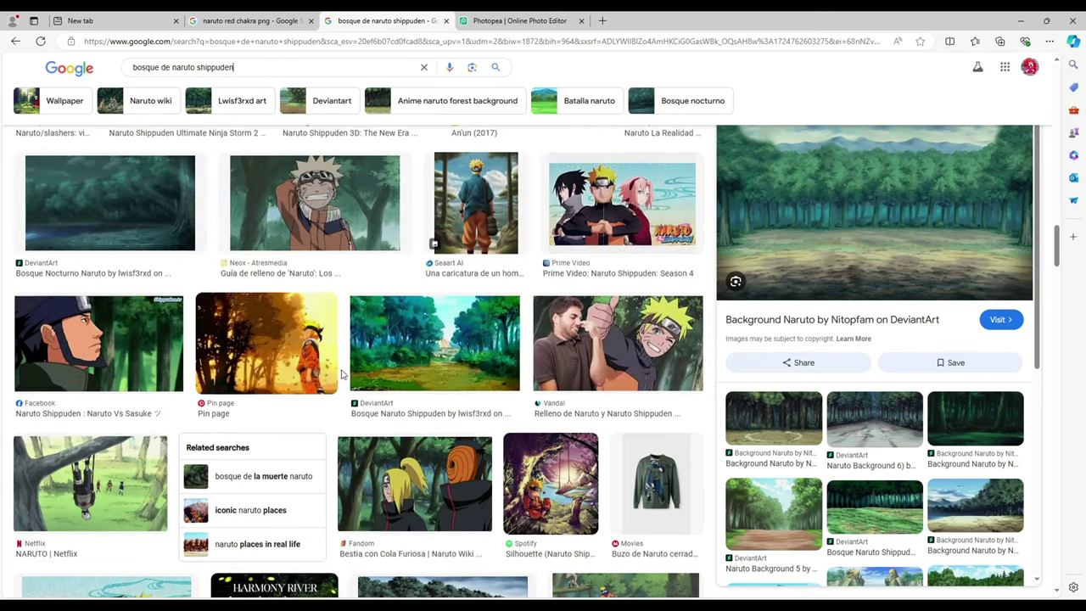
pyautogui.scroll(10, 318, 363)
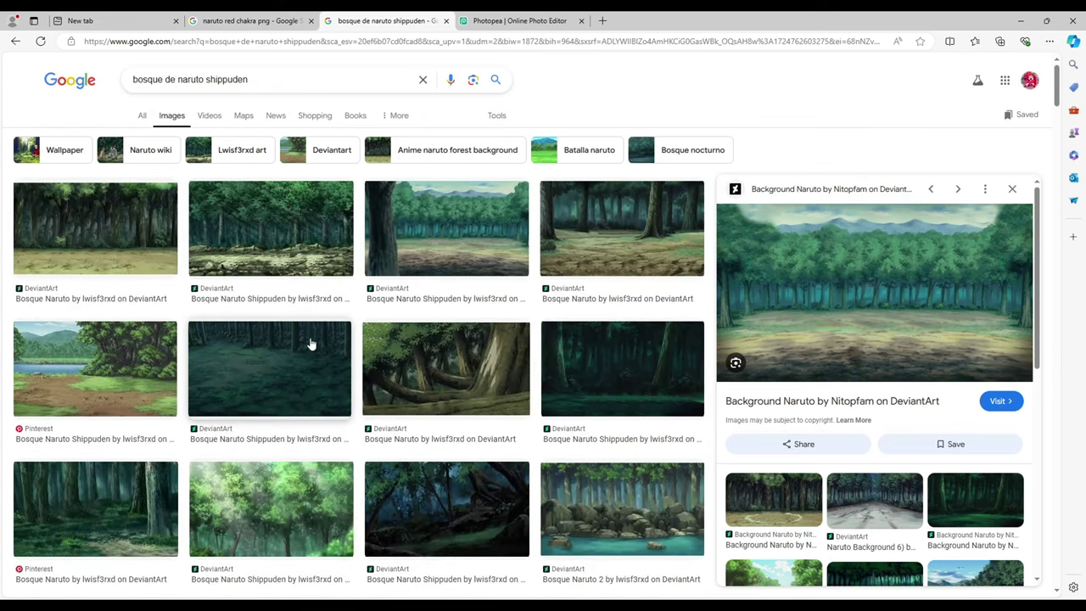
pyautogui.scroll(-10, 466, 292)
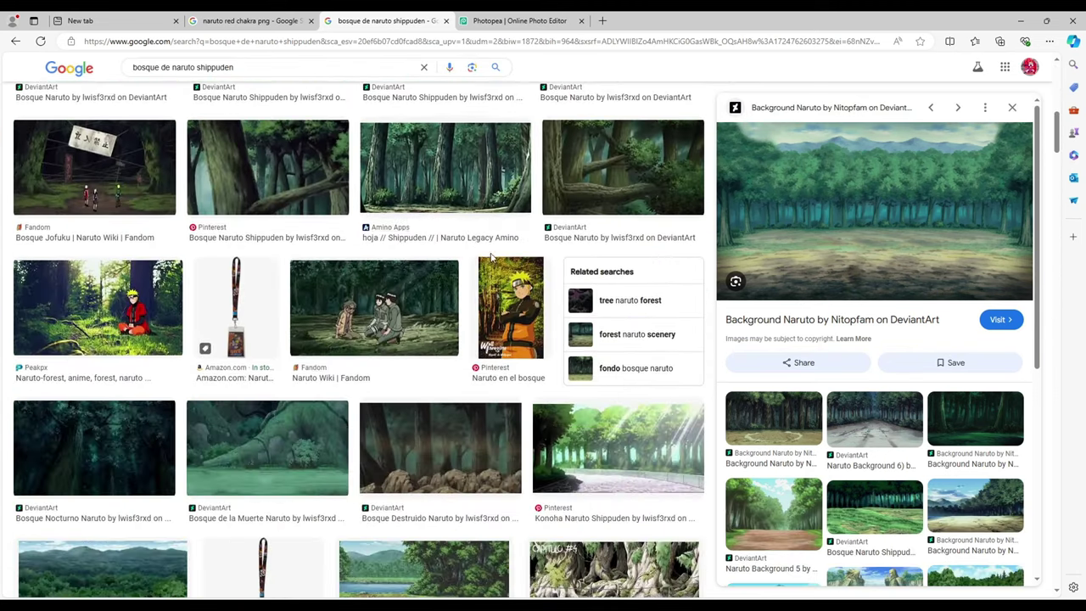
pyautogui.scroll(-10, 527, 252)
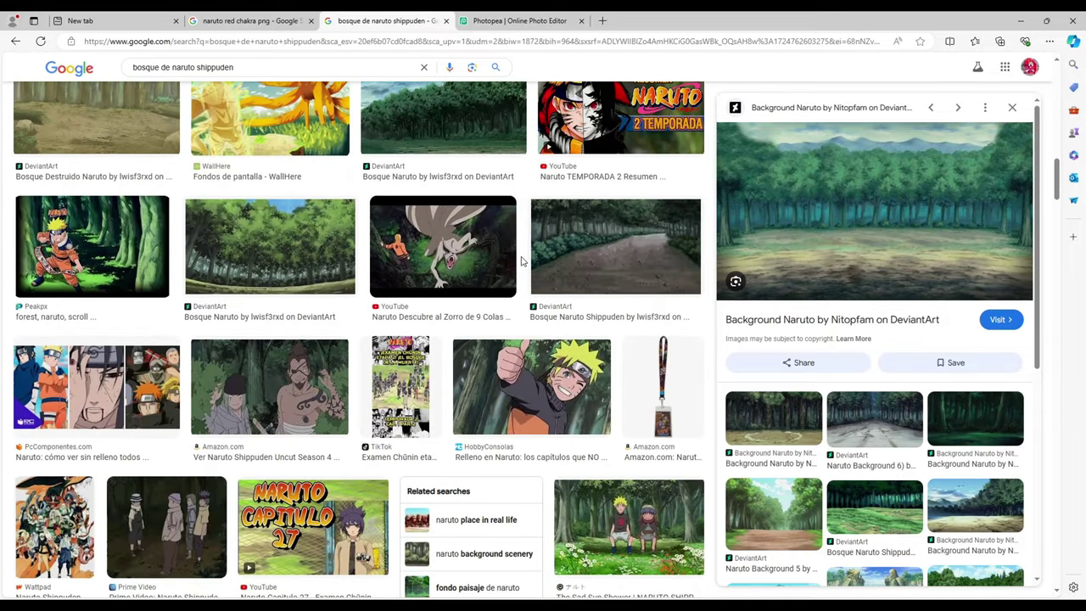
pyautogui.scroll(-3, 516, 266)
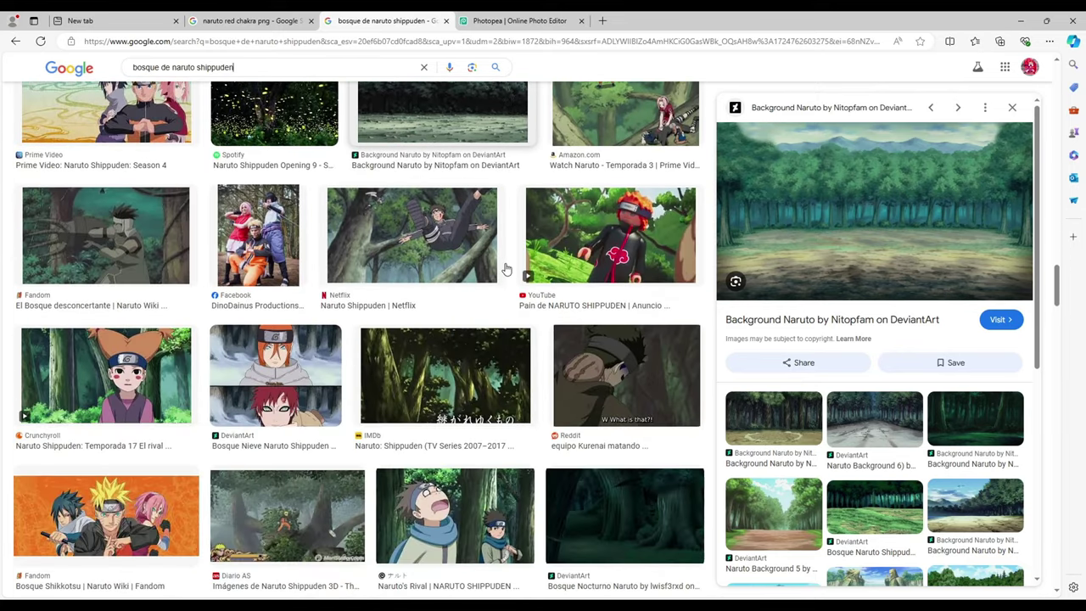
pyautogui.scroll(-8, 505, 268)
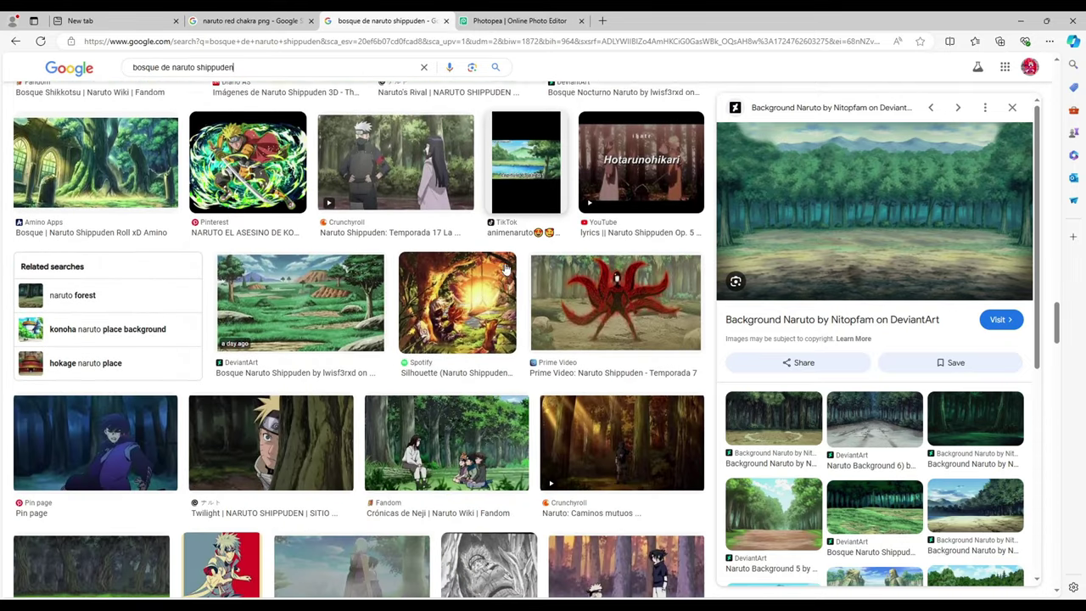
# Open the dark Bosque del Clan Nara forest image with deer and drag it into Photopea
pyautogui.scroll(-3, 505, 268)
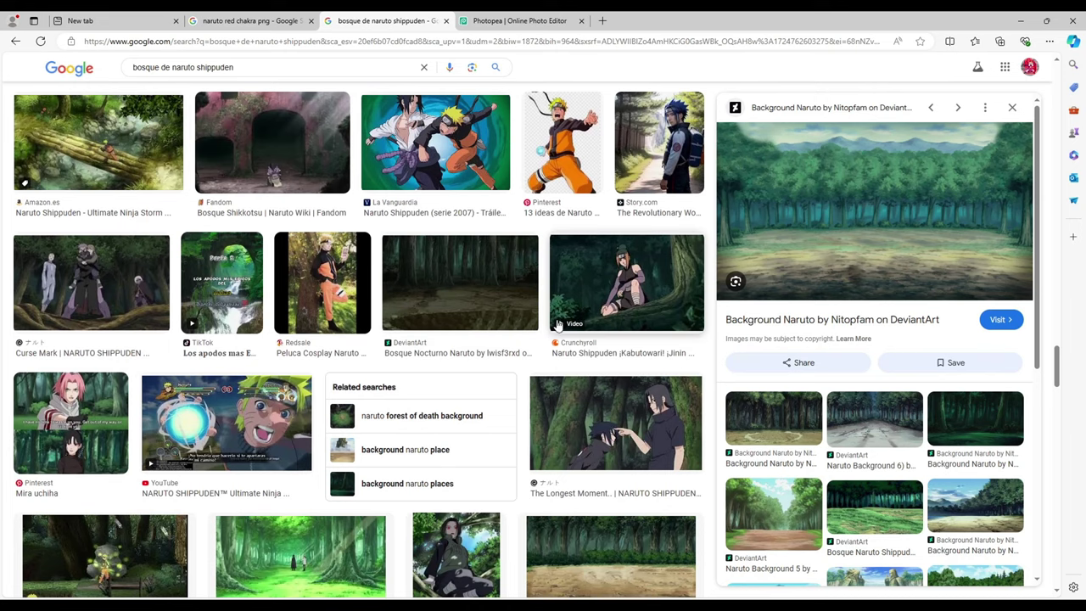
pyautogui.scroll(-3, 560, 335)
pyautogui.scroll(-1, 517, 357)
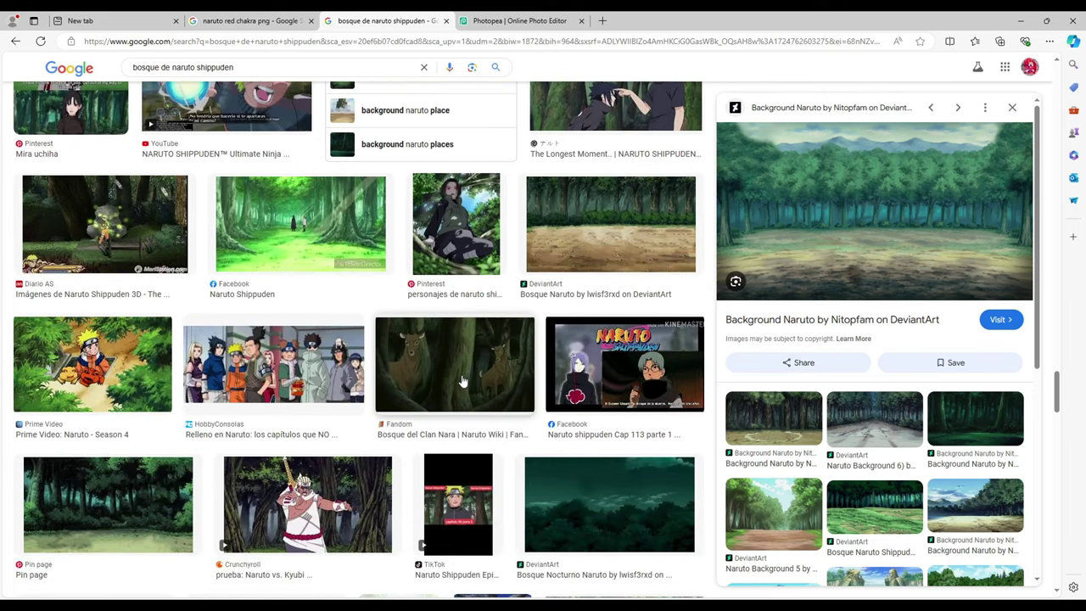
pyautogui.click(463, 381)
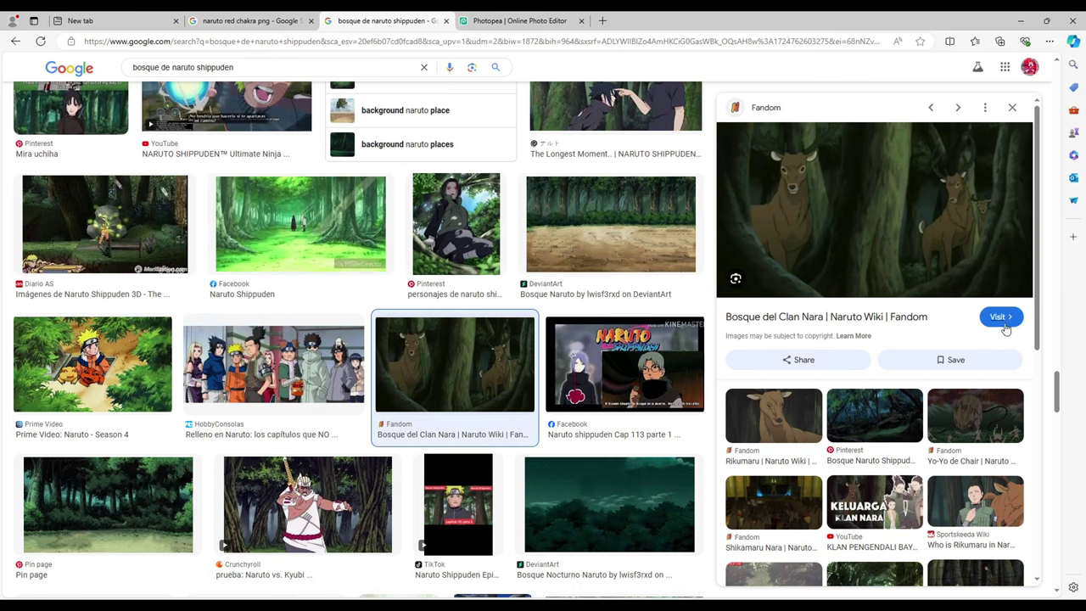
pyautogui.moveTo(877, 218); pyautogui.dragTo(359, 405)
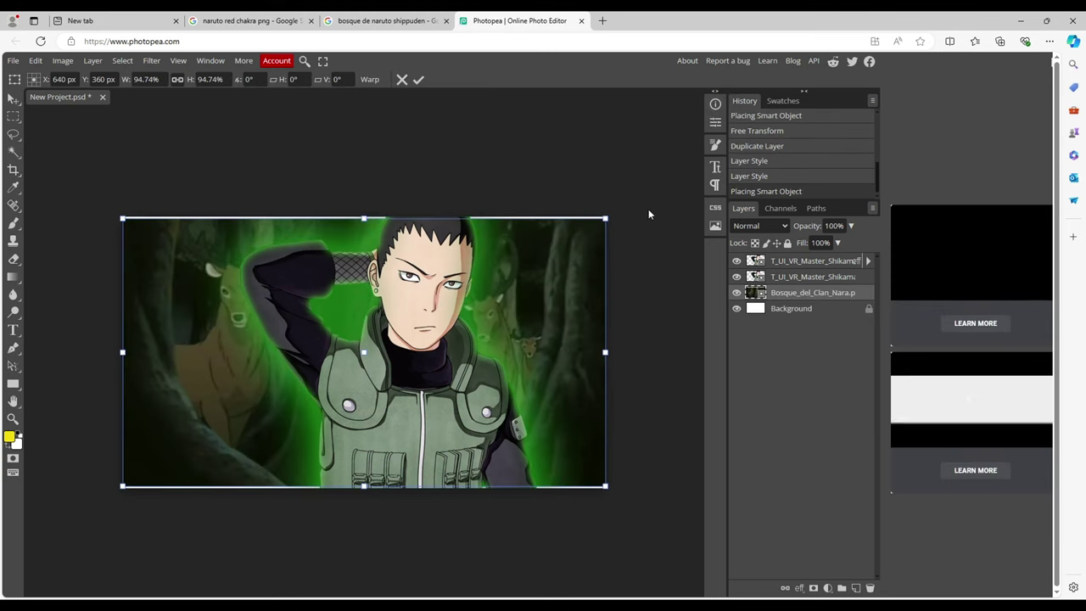
# Scale the forest background to 99.15% so it fills the canvas behind Shikamaru
pyautogui.moveTo(604, 218); pyautogui.dragTo(631, 206)
pyautogui.moveTo(577, 255)
pyautogui.mouseDown()
pyautogui.moveTo(569, 273)
pyautogui.moveTo(575, 262)
pyautogui.moveTo(561, 263)
pyautogui.mouseUp()
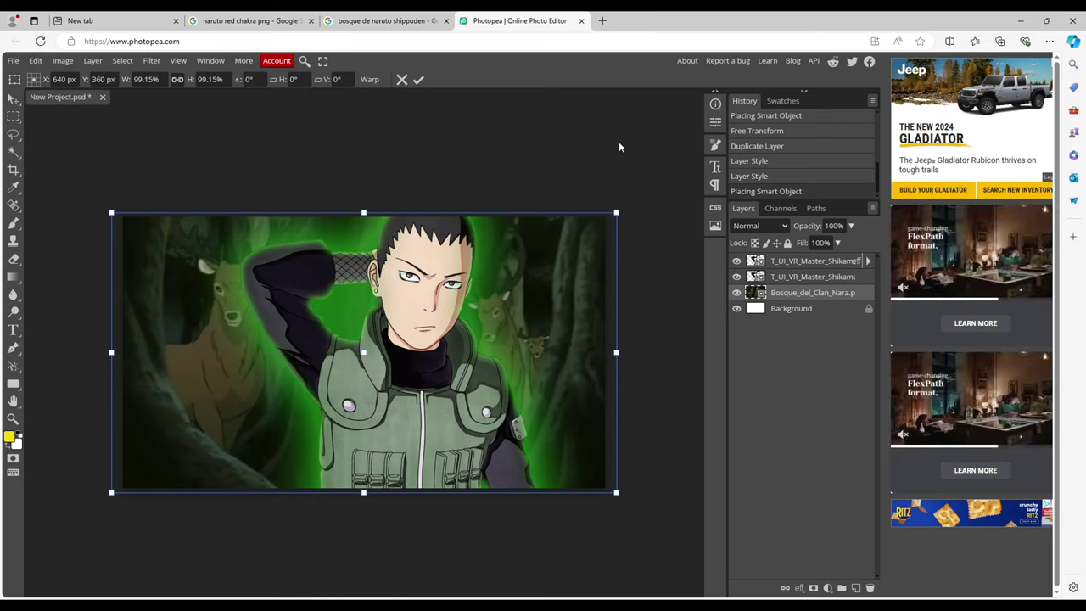
pyautogui.rightClick(782, 295)
pyautogui.click(823, 349)
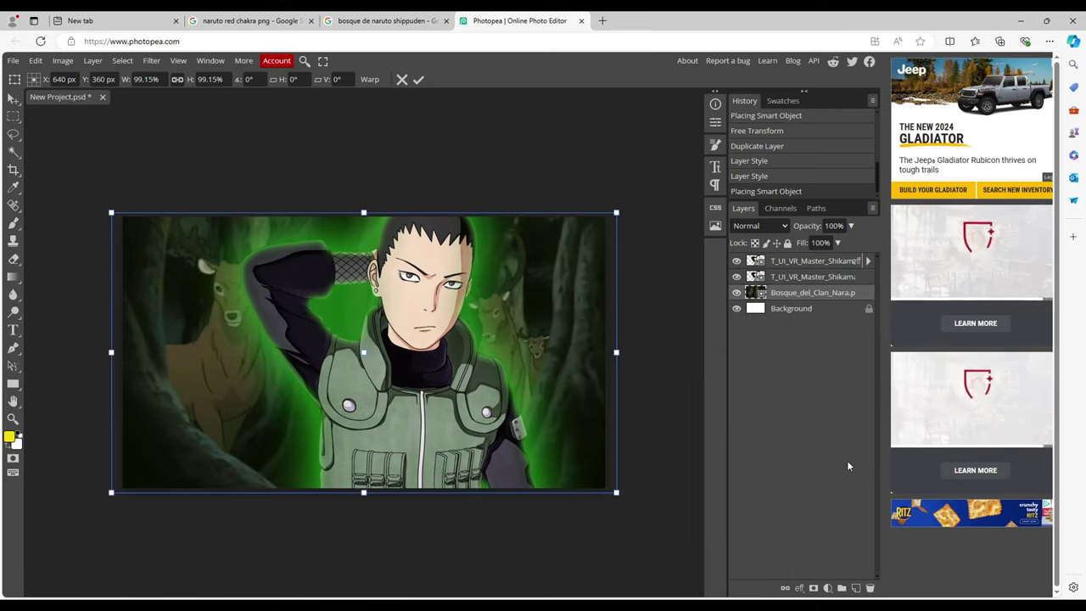